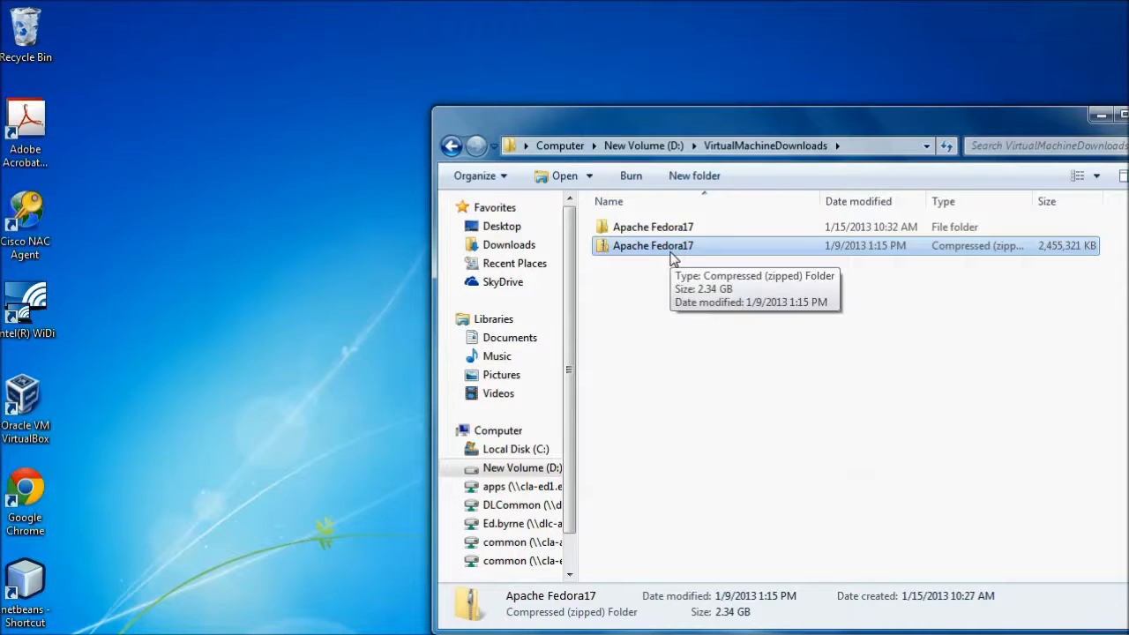
Look inside the zipped Apache Fedora17 archive and check its extraction option without extracting it.
double_click(671, 247)
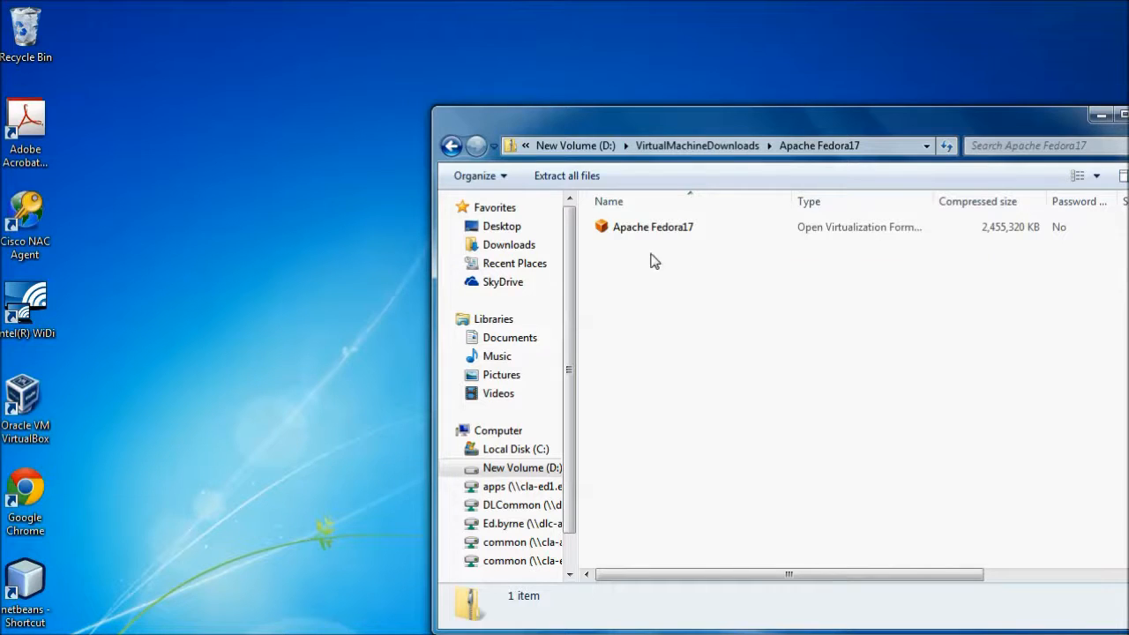
click(451, 146)
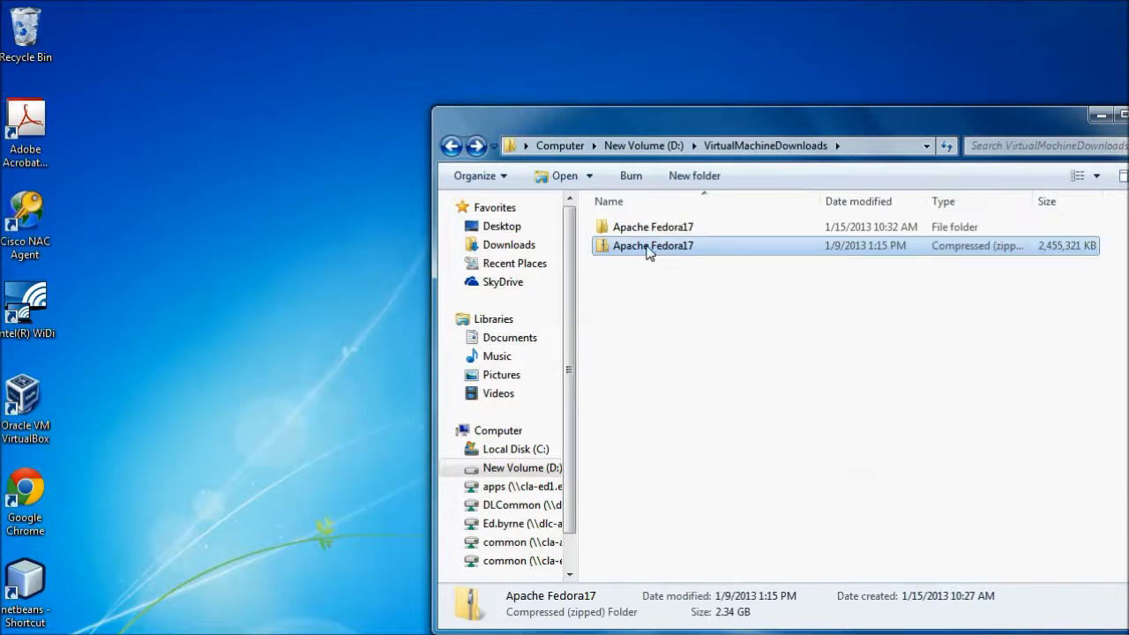
right_click(649, 253)
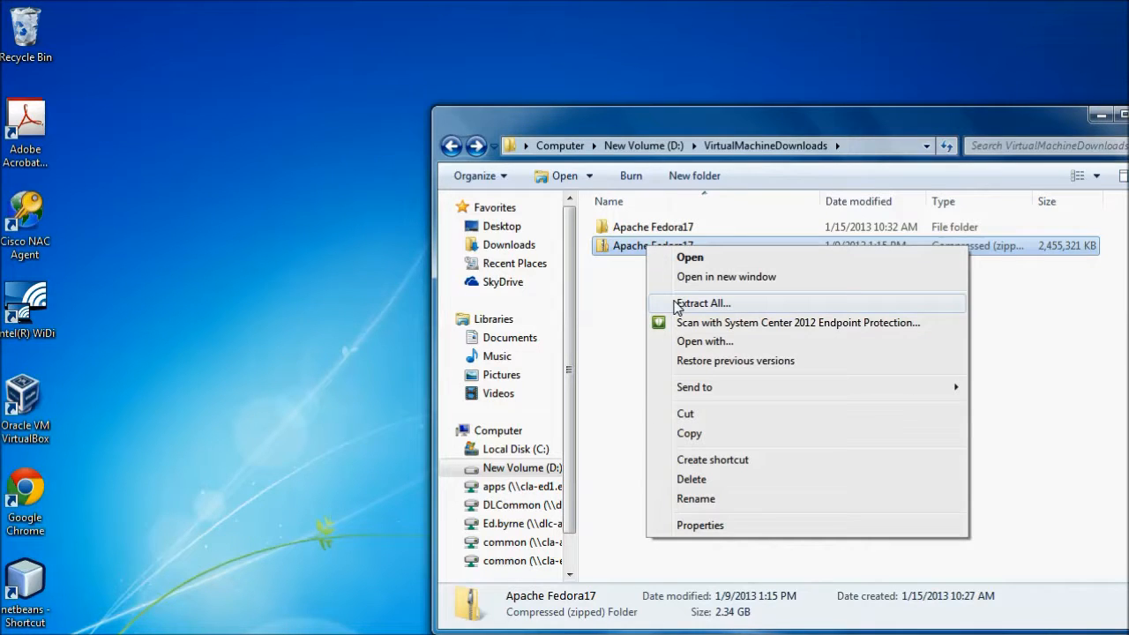
click(614, 231)
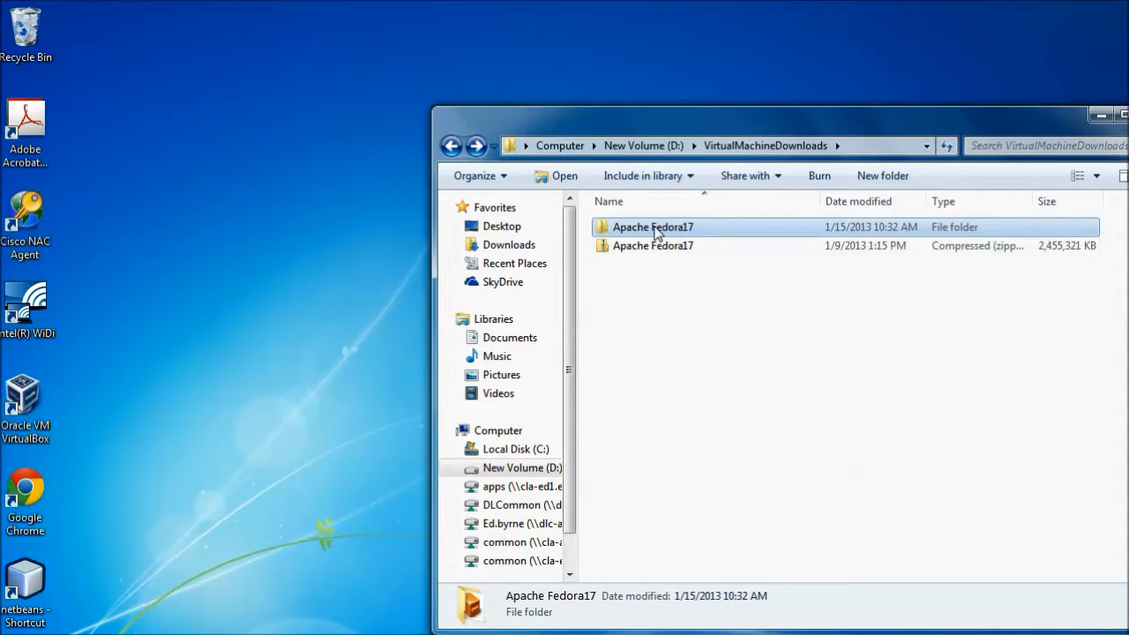
Open the extracted Apache Fedora17 folder and copy its full path, D:\VirtualMachineDownloads\Apache Fedora17.
double_click(655, 229)
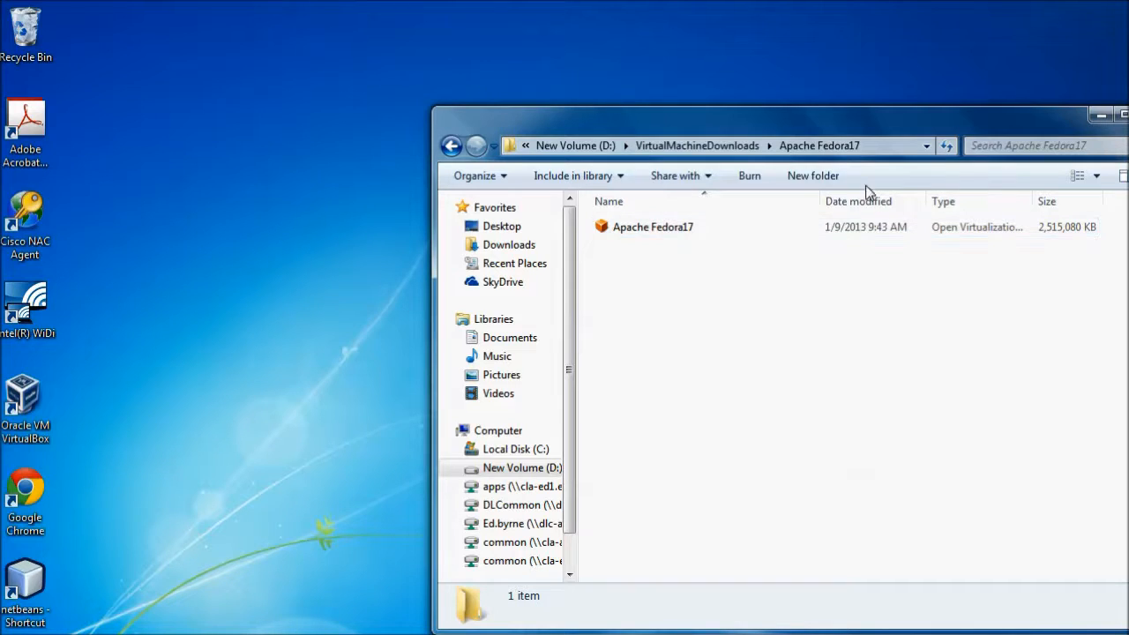
click(870, 152)
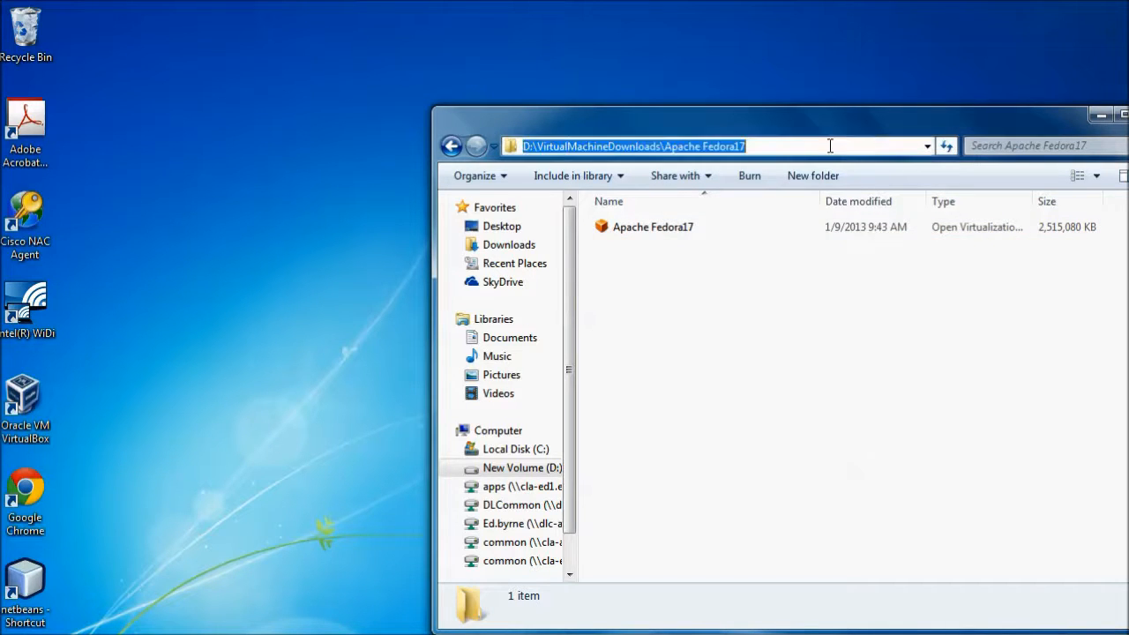
right_click(696, 150)
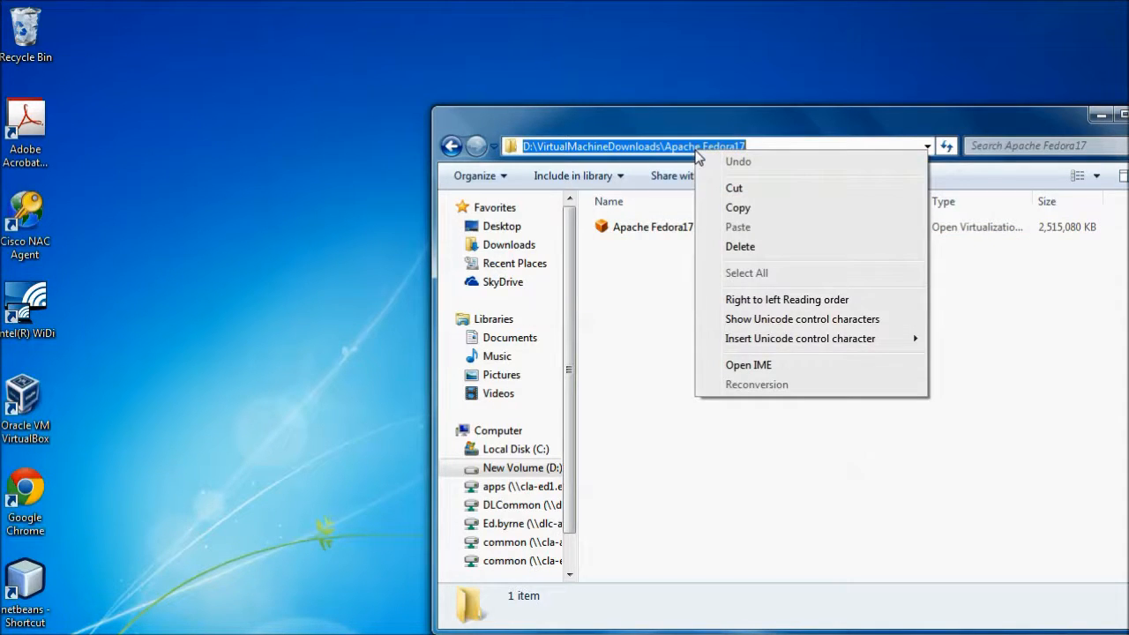
click(725, 211)
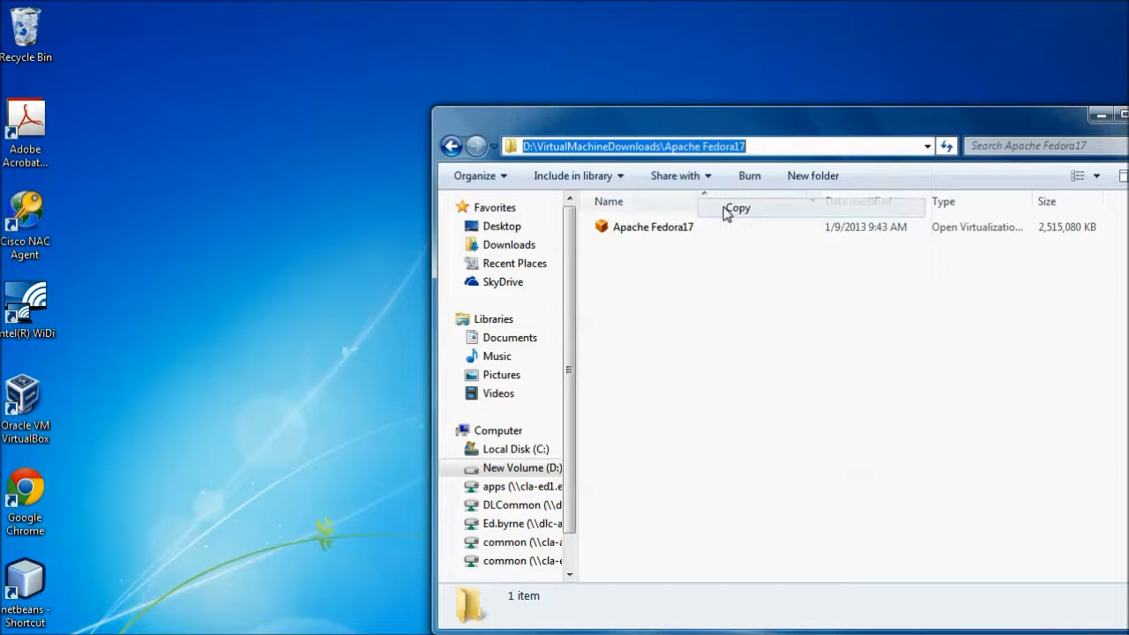
click(689, 281)
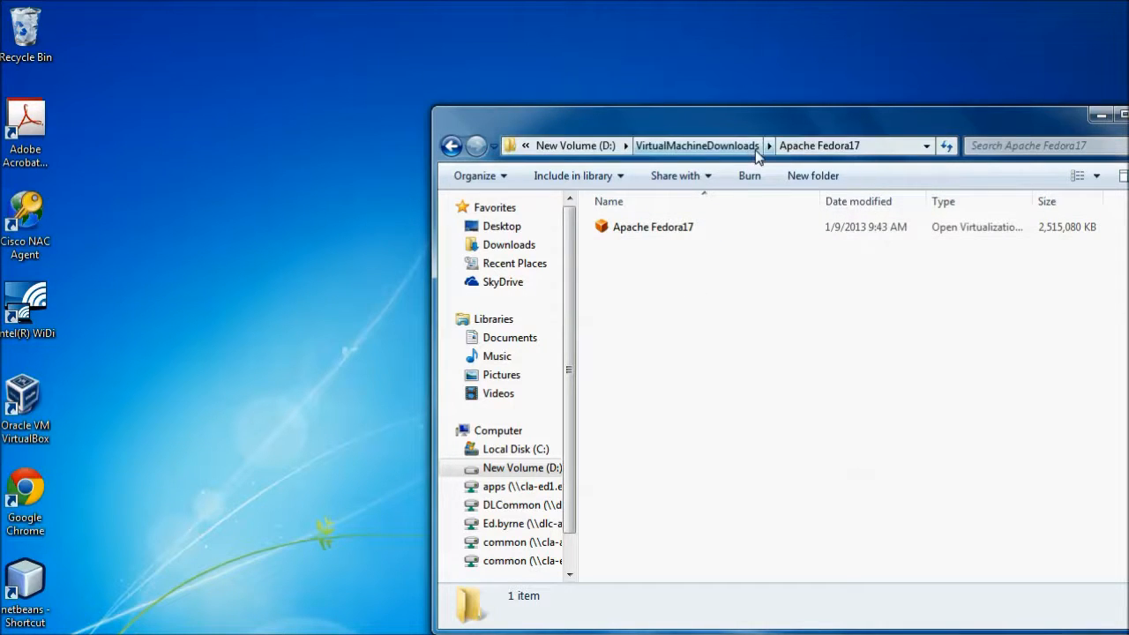
Launch Oracle VM VirtualBox, start an appliance import and open the file chooser for the appliance.
double_click(20, 401)
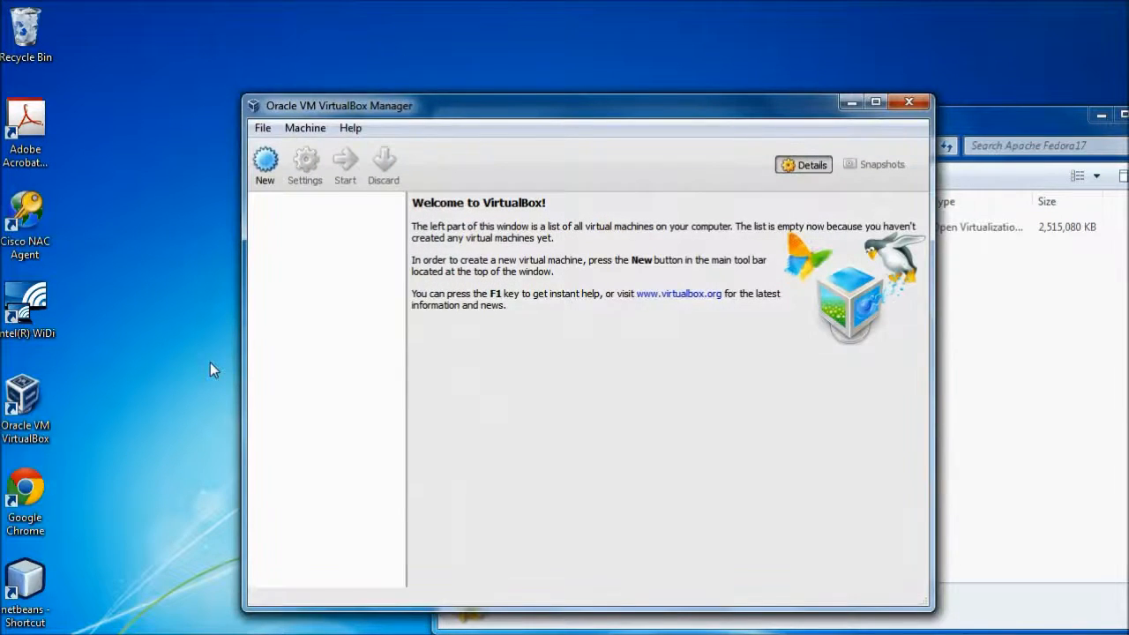
click(262, 128)
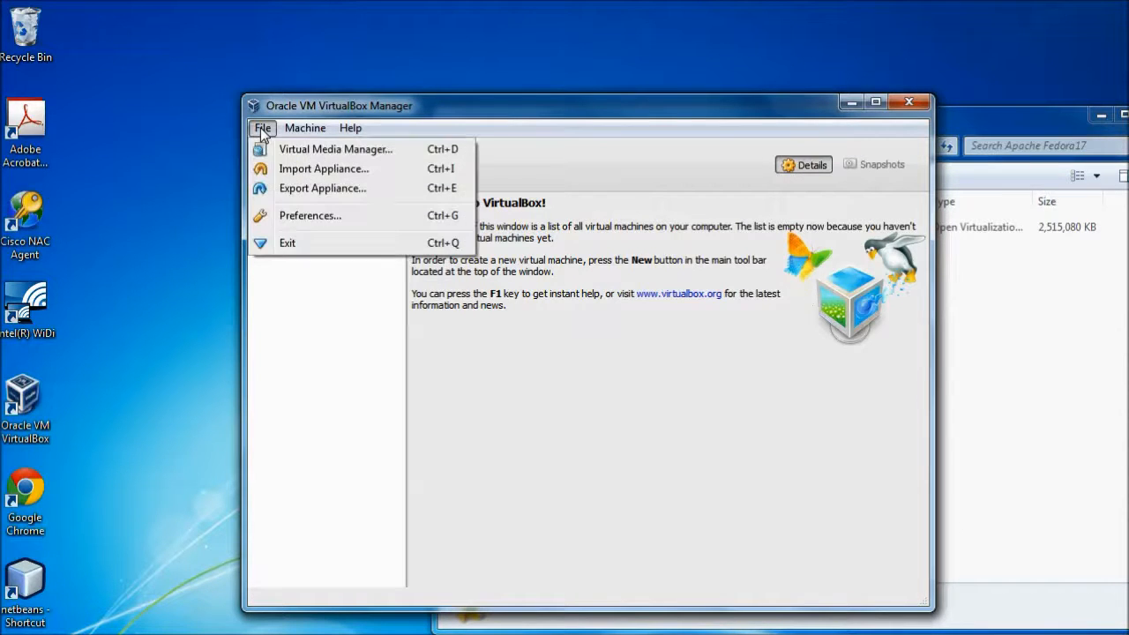
click(291, 169)
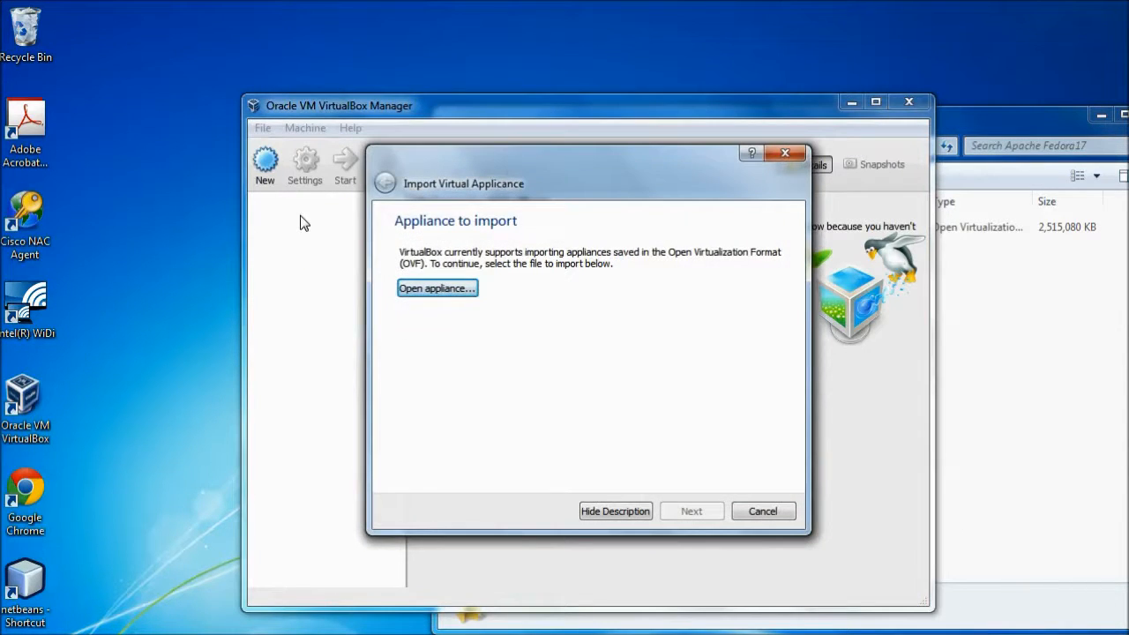
click(444, 290)
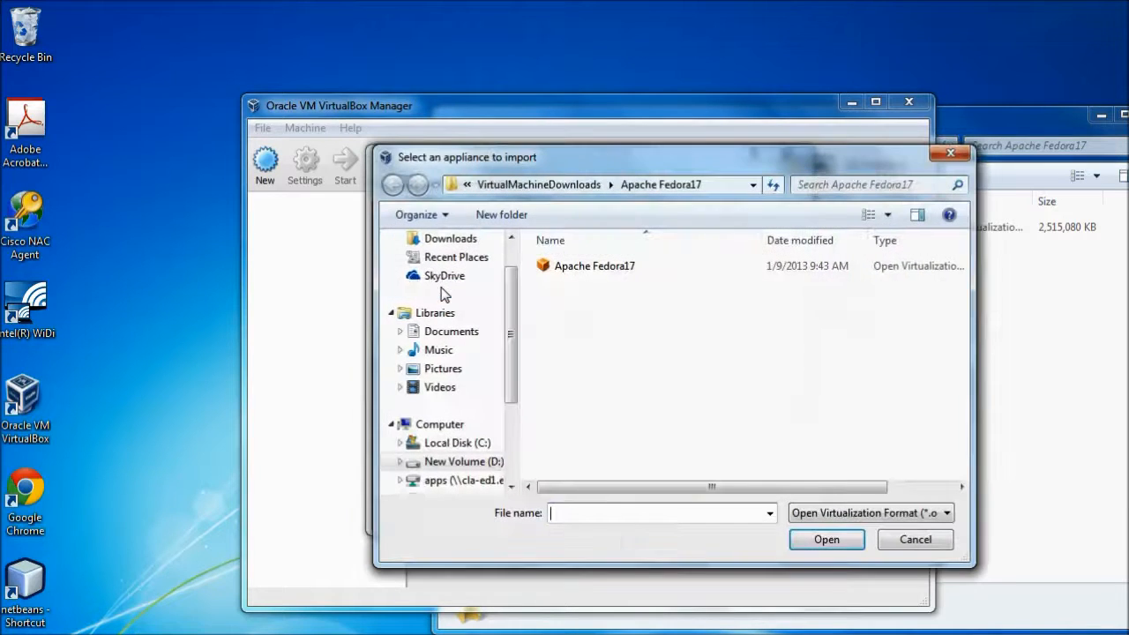
Point the appliance file chooser to the copied path D:\VirtualMachineDownloads\Apache Fedora17.
click(556, 184)
click(719, 183)
right_click(709, 189)
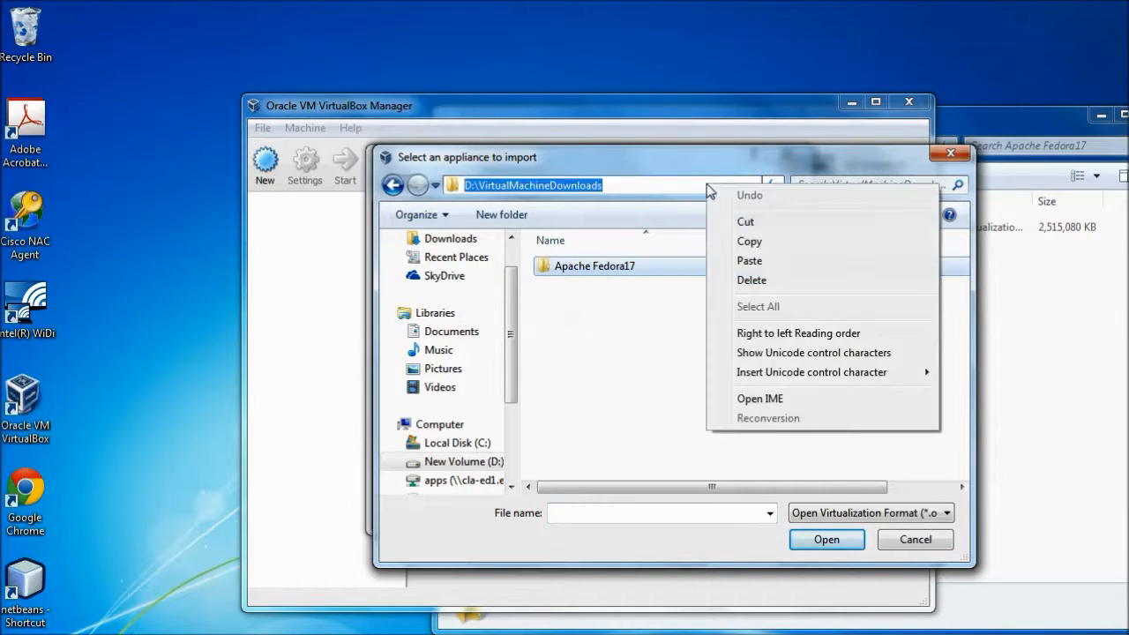
click(746, 259)
key(Return)
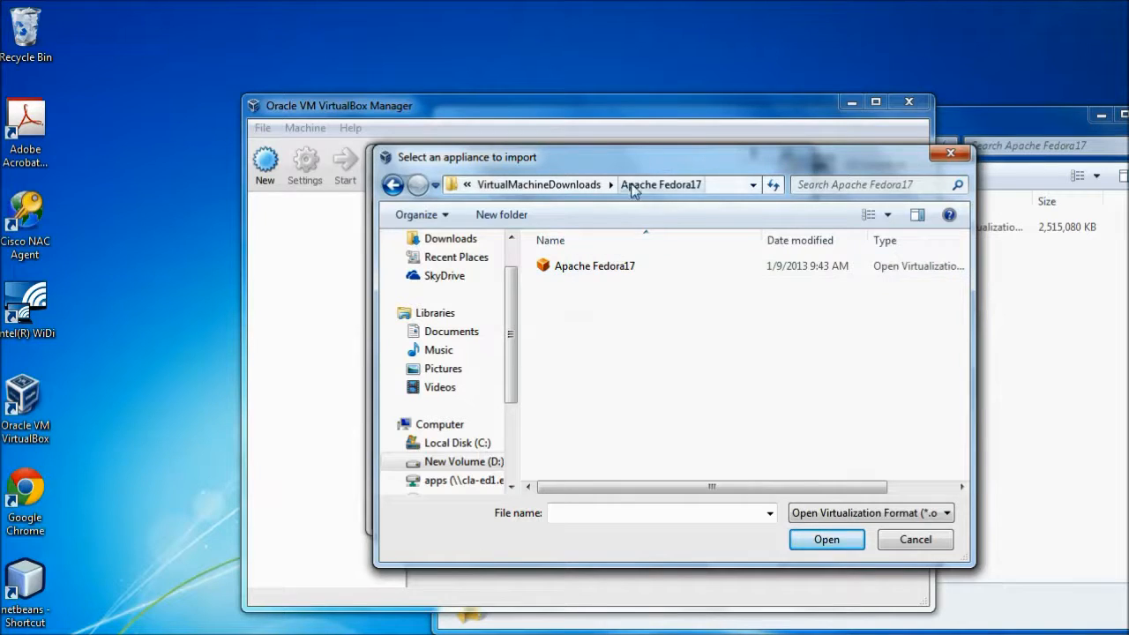
Choose the Apache Fedora17 appliance file and proceed to its import settings.
click(596, 268)
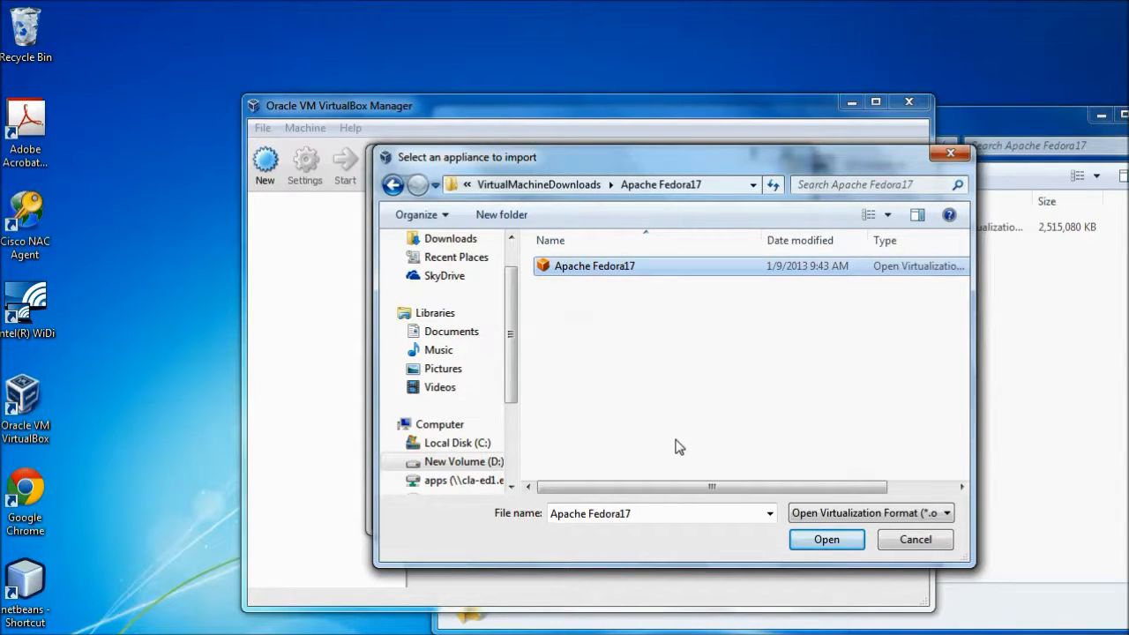
click(820, 542)
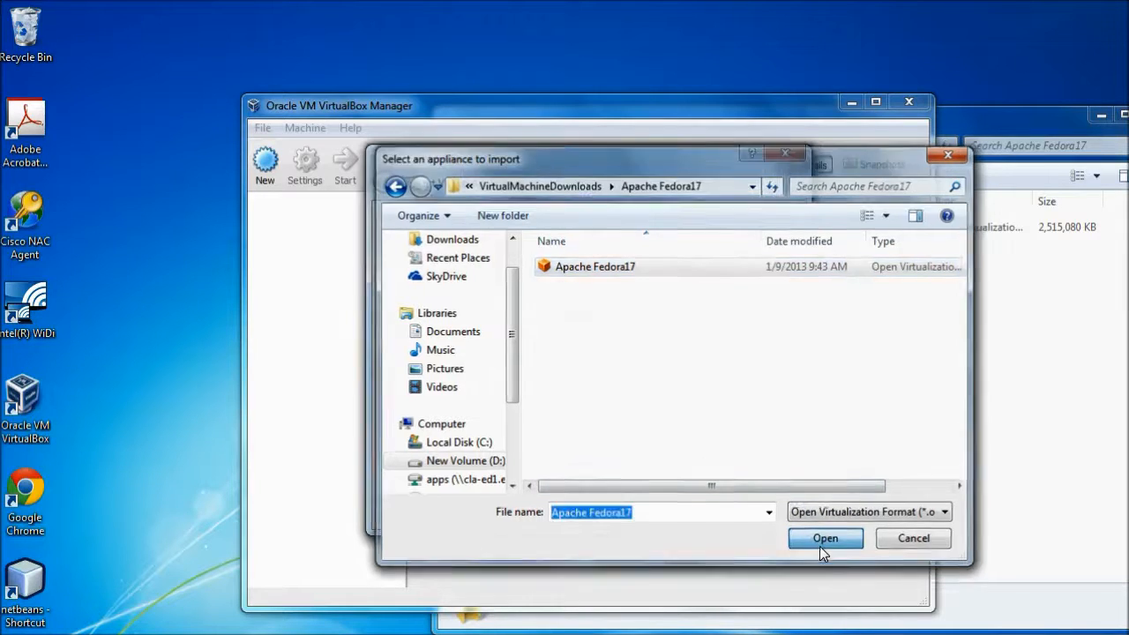
click(693, 517)
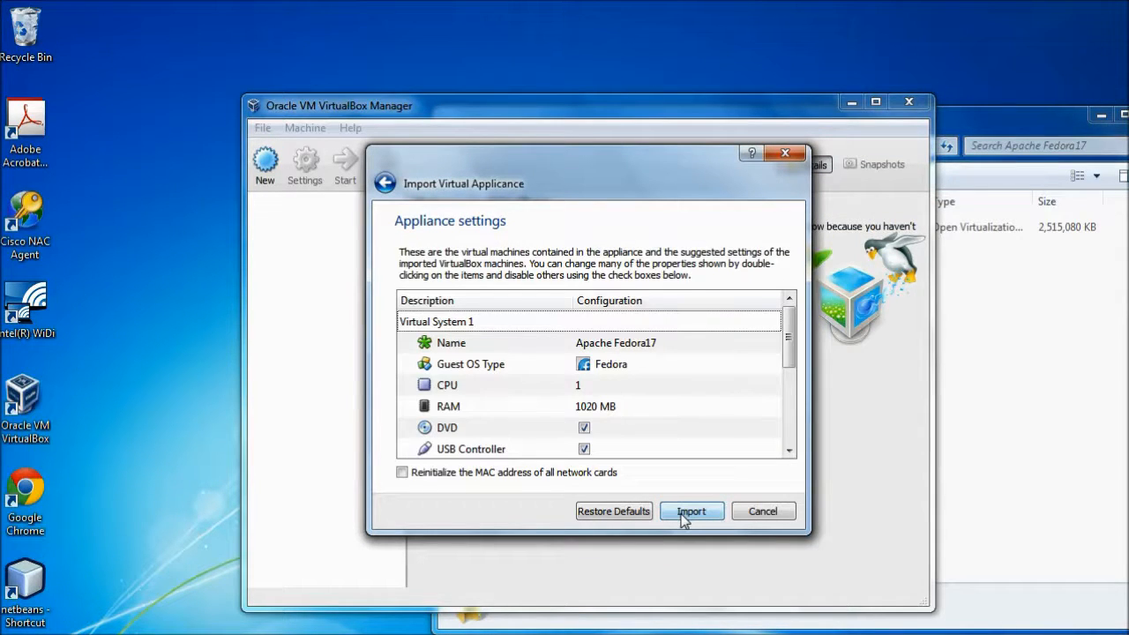
Replace the drive and user-folder part of the virtual disk image path with d: so it starts d:\VirtualBox VMs.
scroll(631, 361, down, 3)
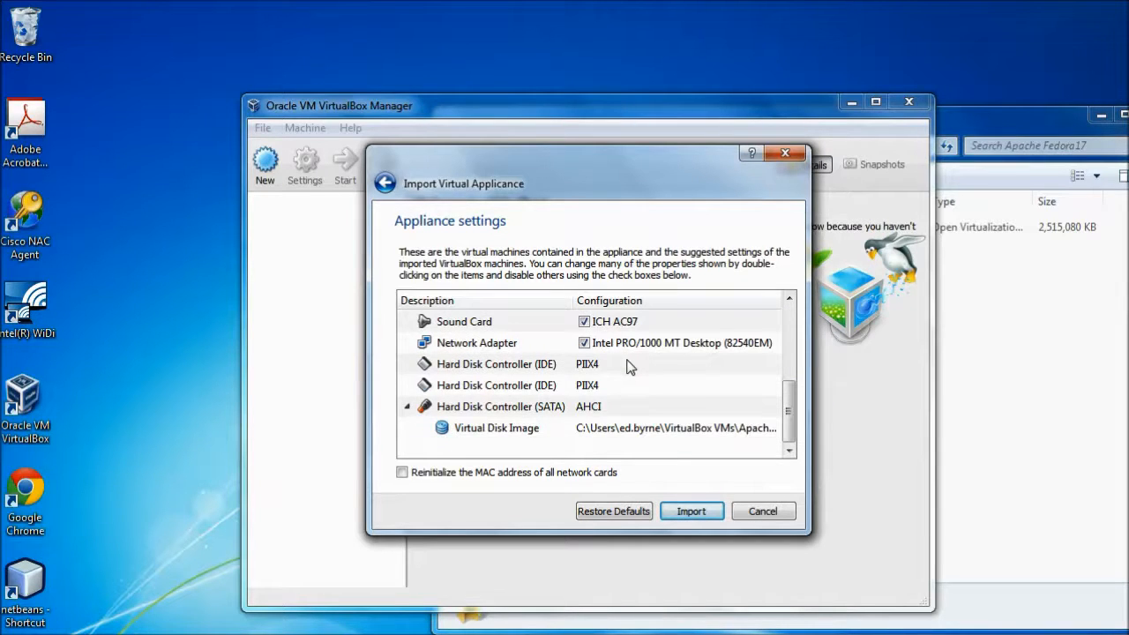
scroll(630, 367, up, 3)
scroll(630, 367, down, 3)
click(623, 434)
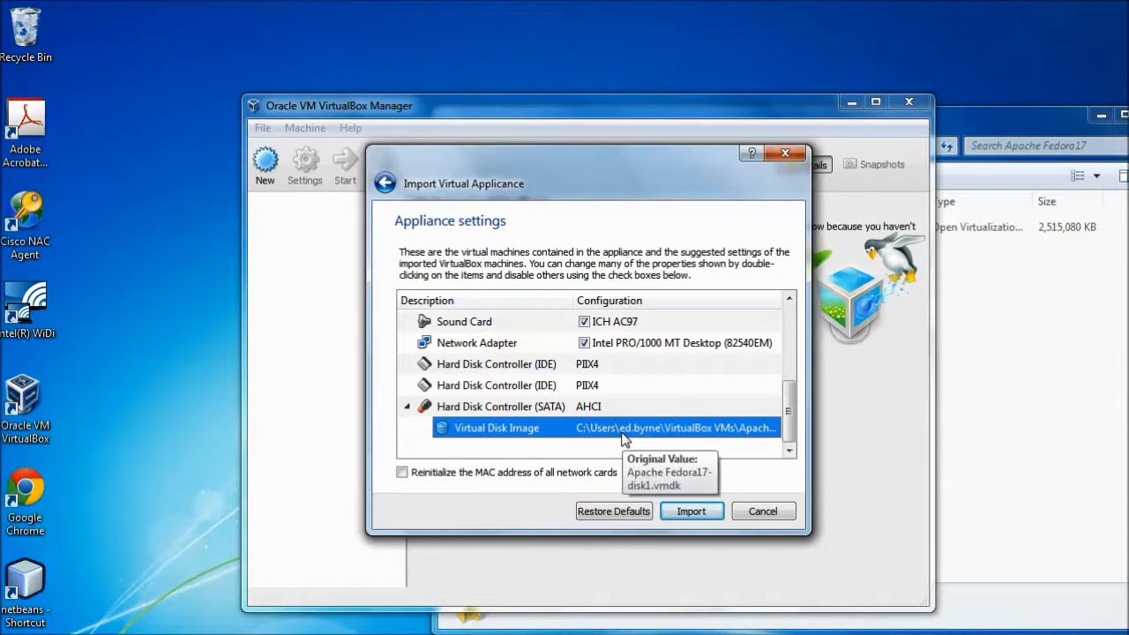
double_click(622, 432)
click(632, 429)
drag(641, 428, 553, 432)
double_click(635, 425)
click(647, 431)
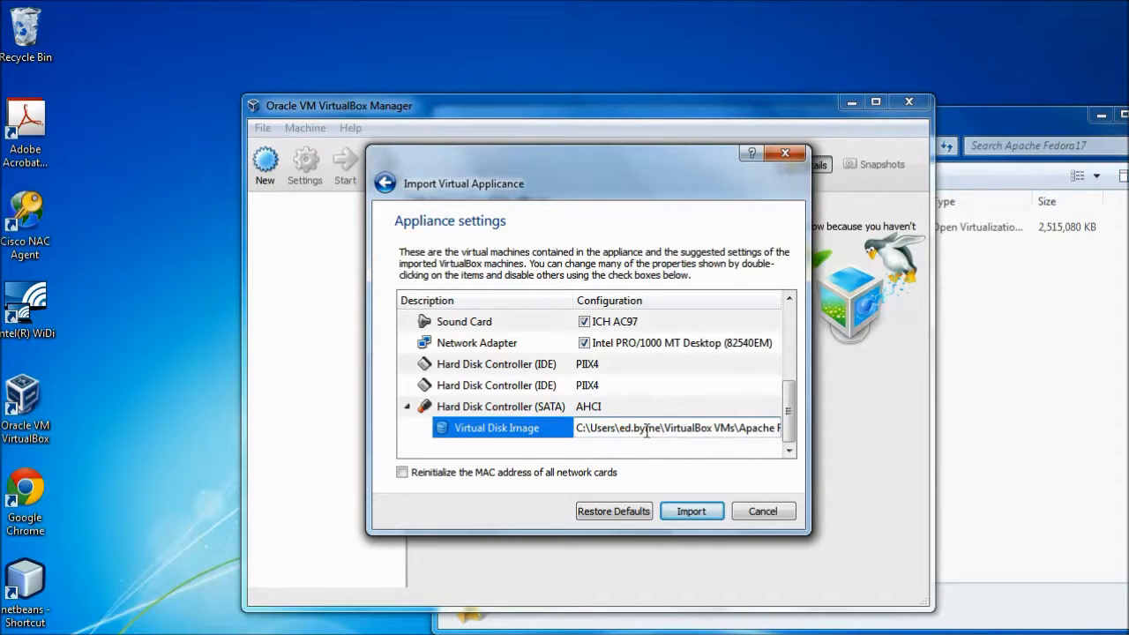
double_click(646, 430)
click(646, 431)
drag(660, 427, 577, 425)
text(H:)
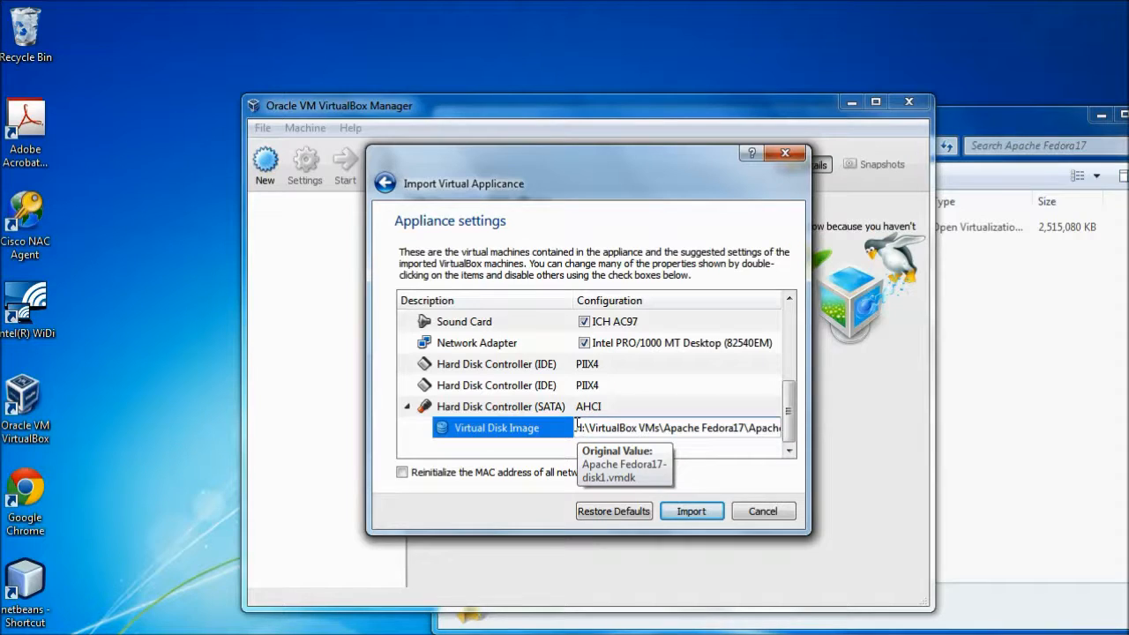
text(\Win)
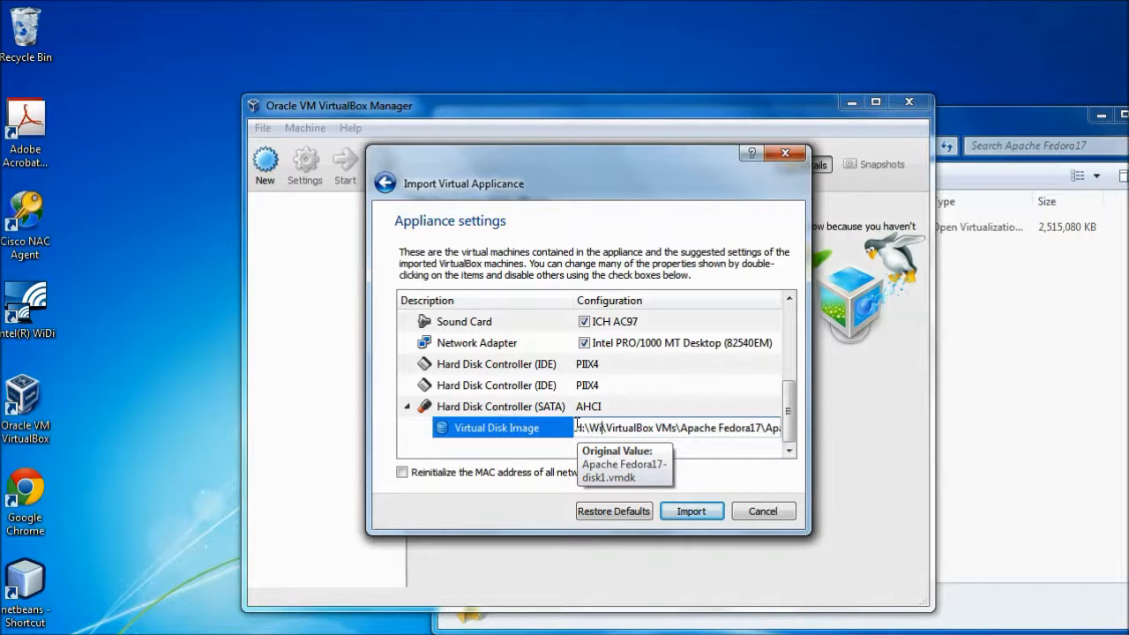
Insert a VirtualMachines folder after the drive so the disk image path starts d:\VirtualMachines\VirtualBox VMs, and import the appliance.
key(BackSpace)
key(BackSpace)
key(BackSpace)
text(VirtualMAchi)
key(BackSpace)
key(BackSpace)
key(BackSpace)
key(BackSpace)
text(achines)
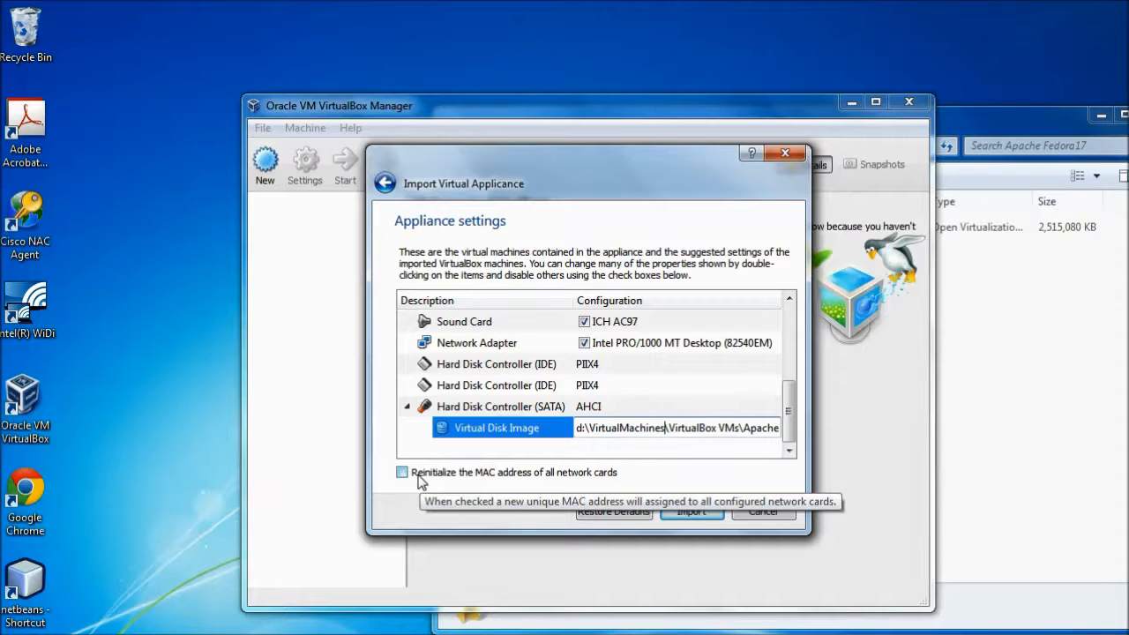
click(684, 514)
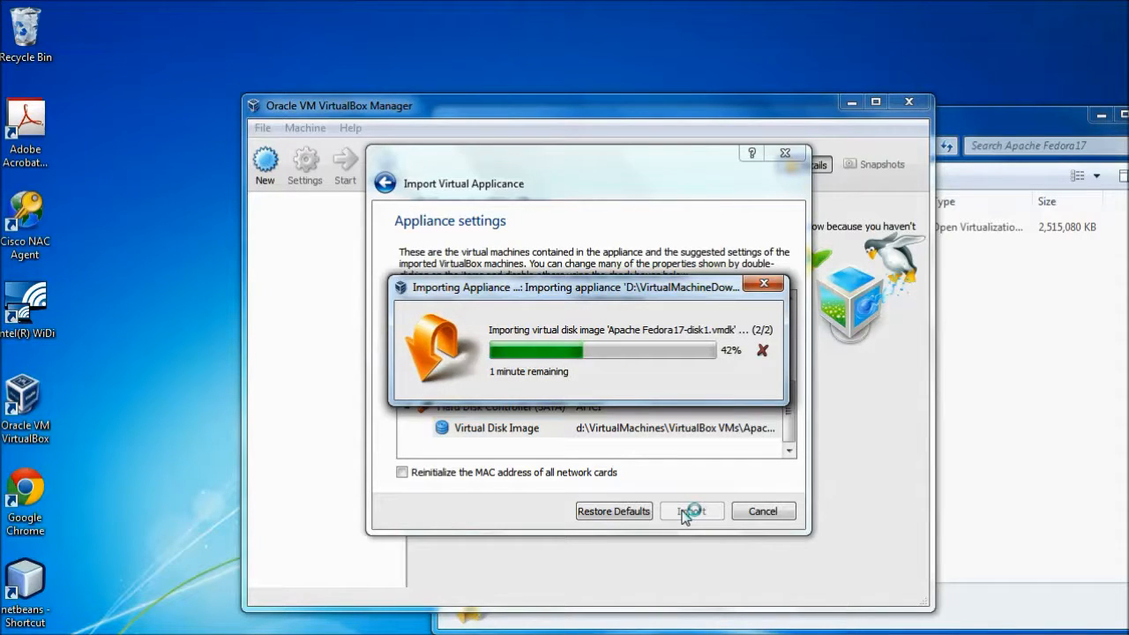
Return to the VirtualMachineDownloads folder, review the archive's extraction option and open the extracted Apache Fedora17 folder.
click(942, 132)
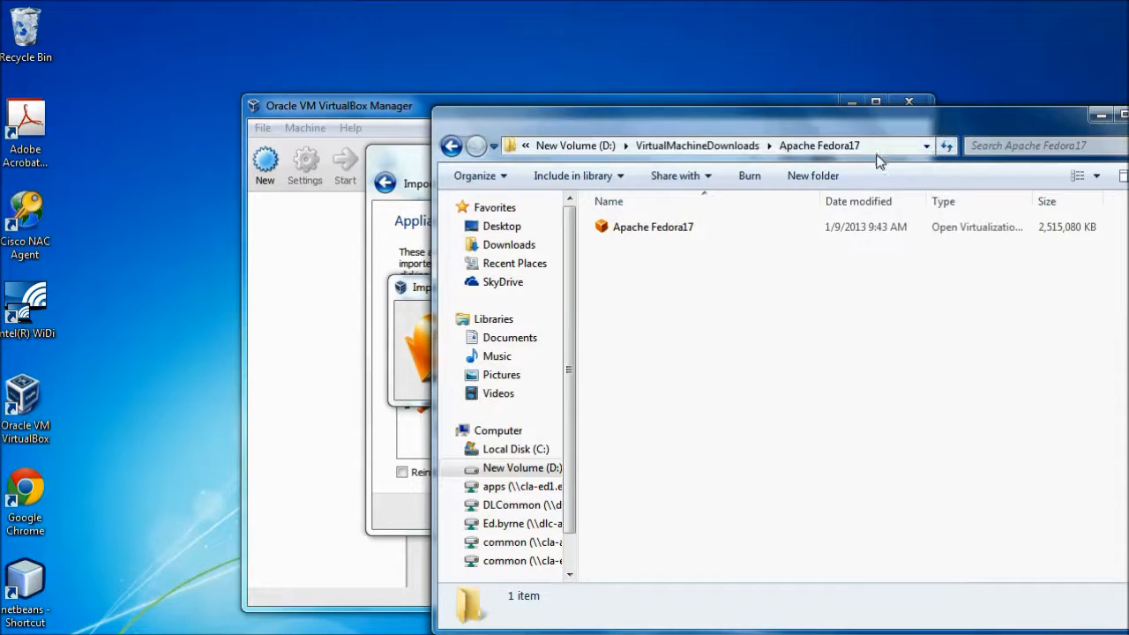
click(674, 145)
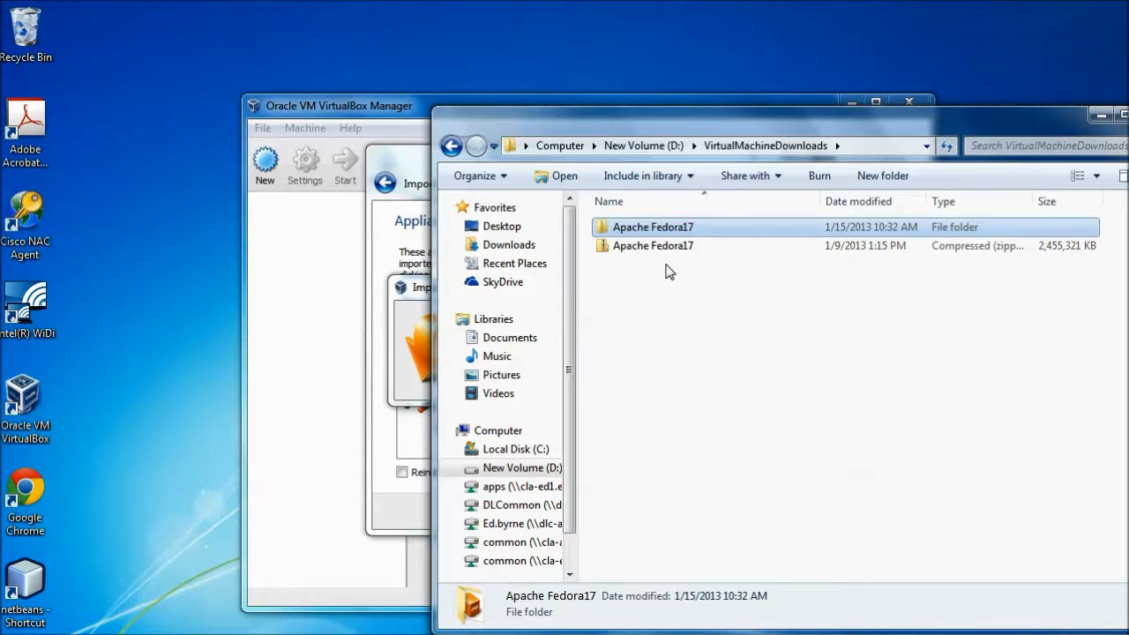
right_click(670, 256)
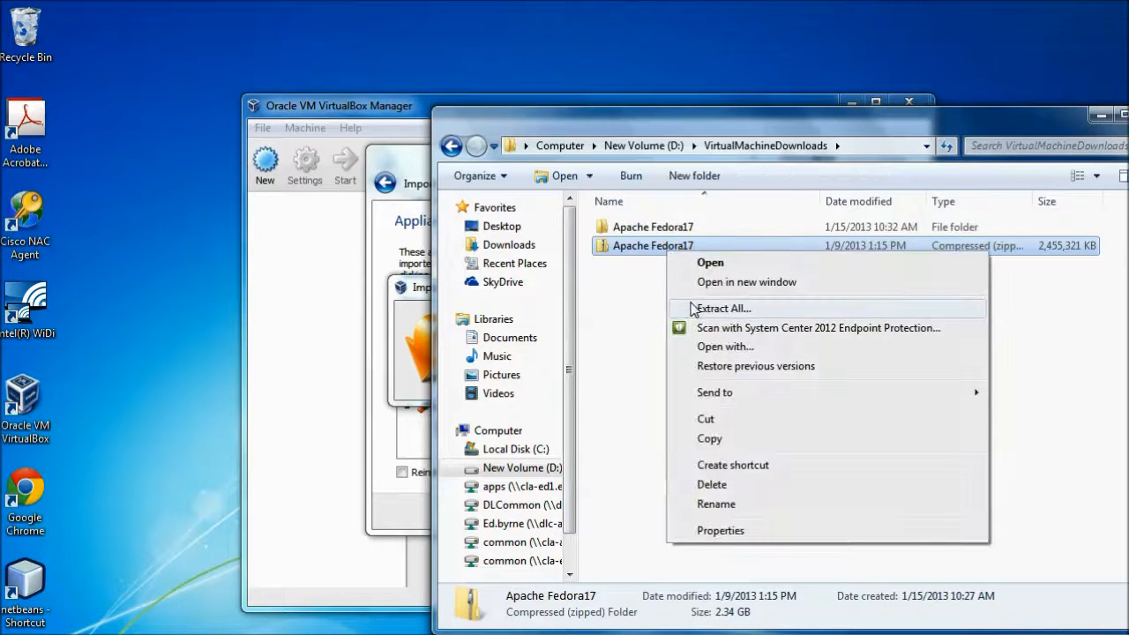
click(639, 300)
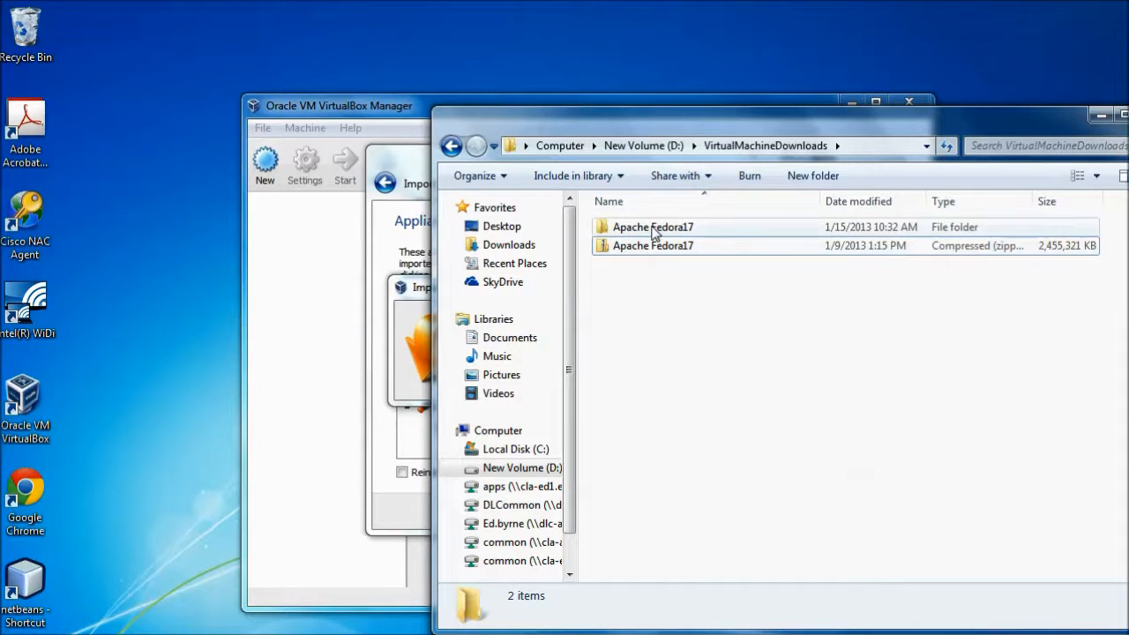
double_click(654, 230)
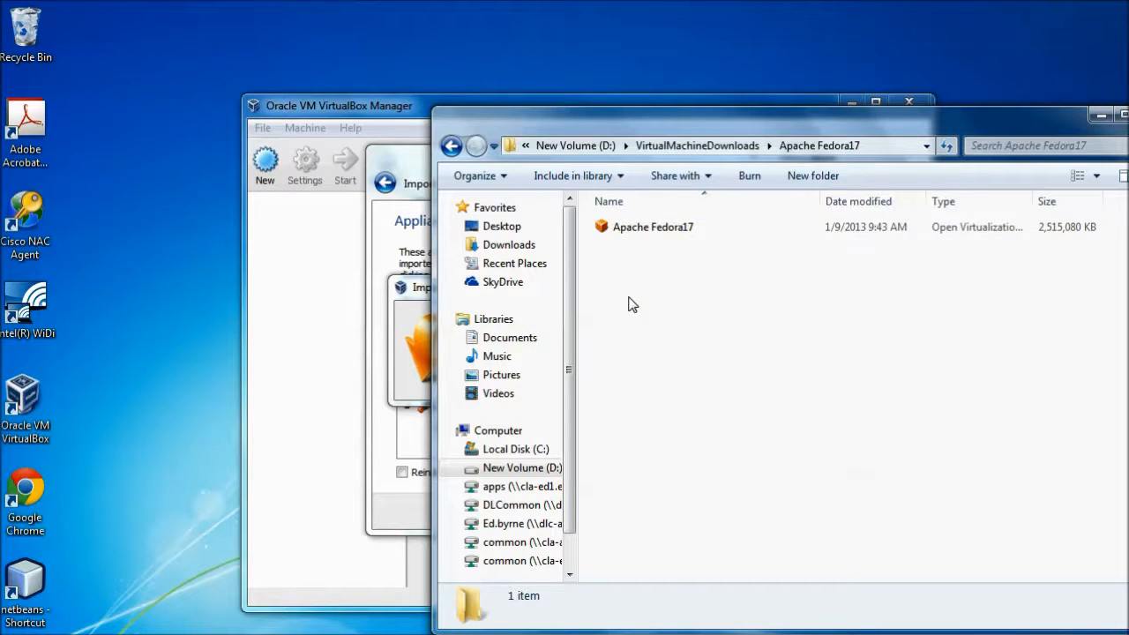
Copy the path of the open Apache Fedora17 folder again and minimise the folder window to return to VirtualBox.
click(900, 150)
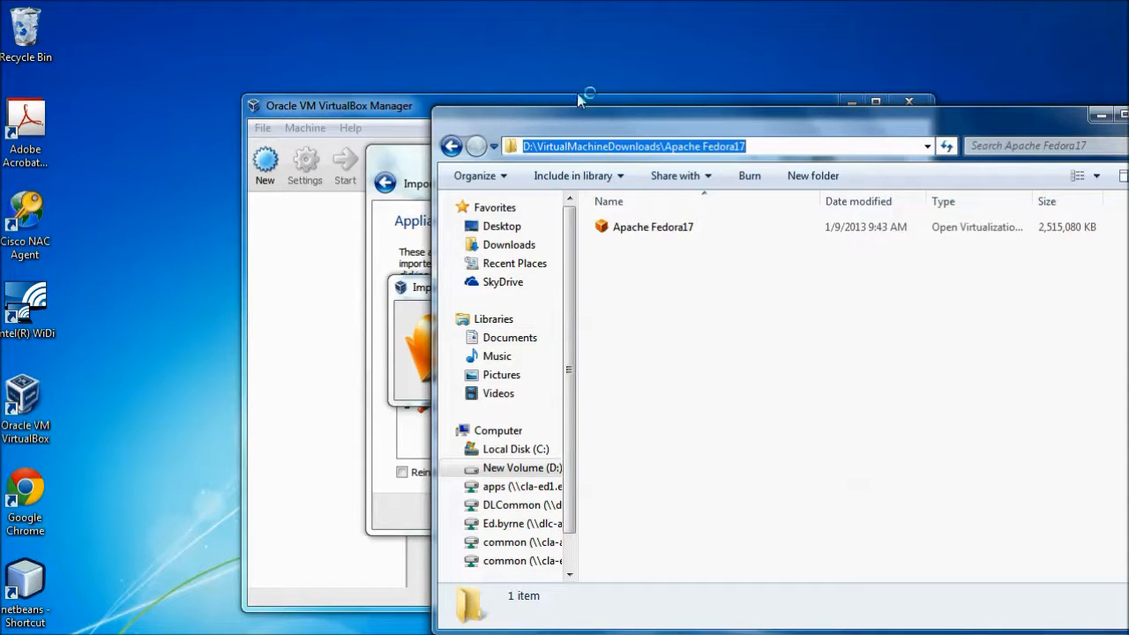
right_click(687, 154)
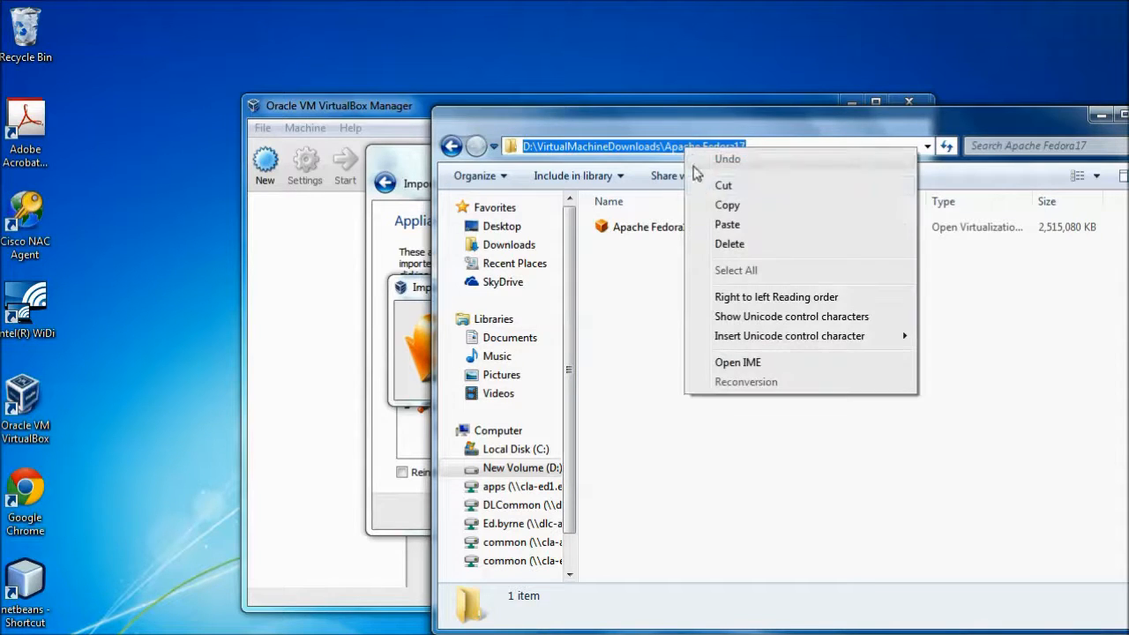
click(725, 204)
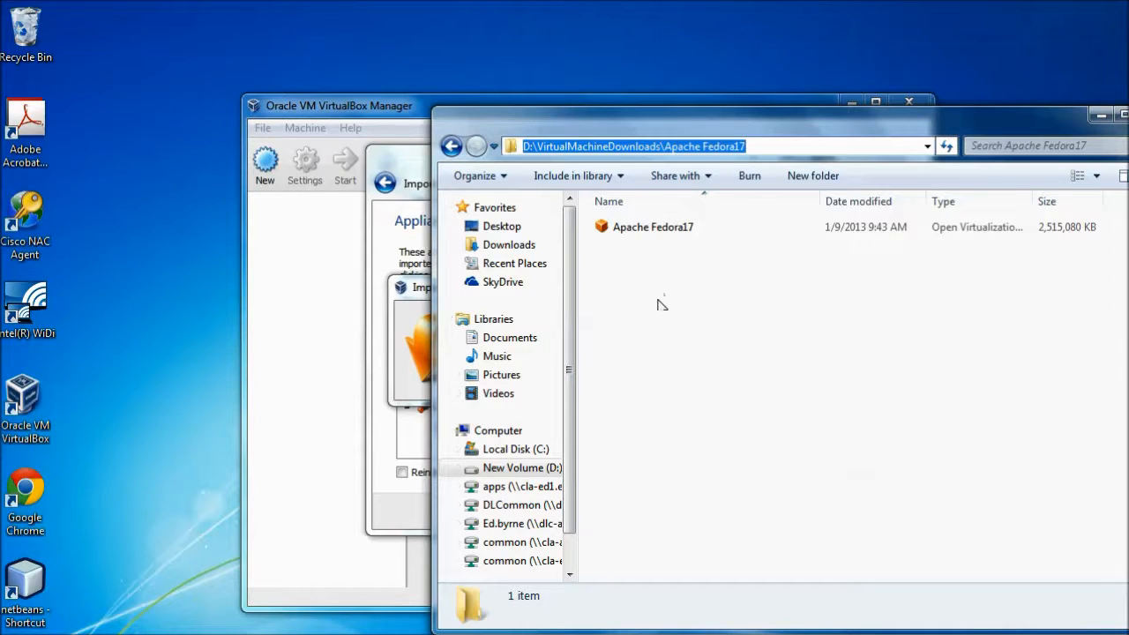
click(424, 166)
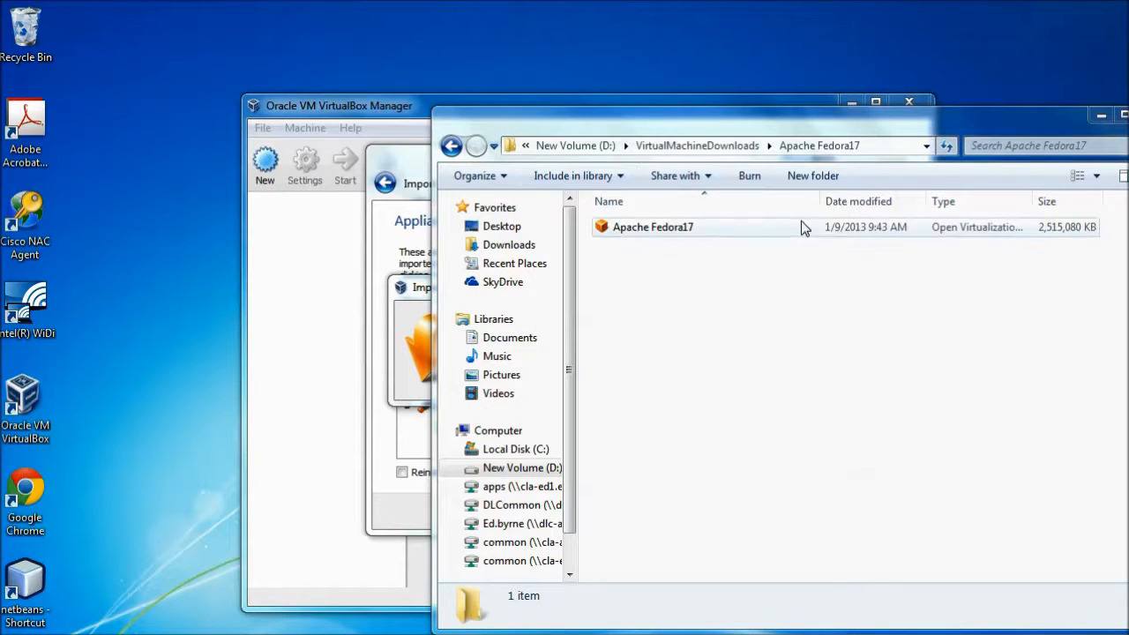
click(1101, 116)
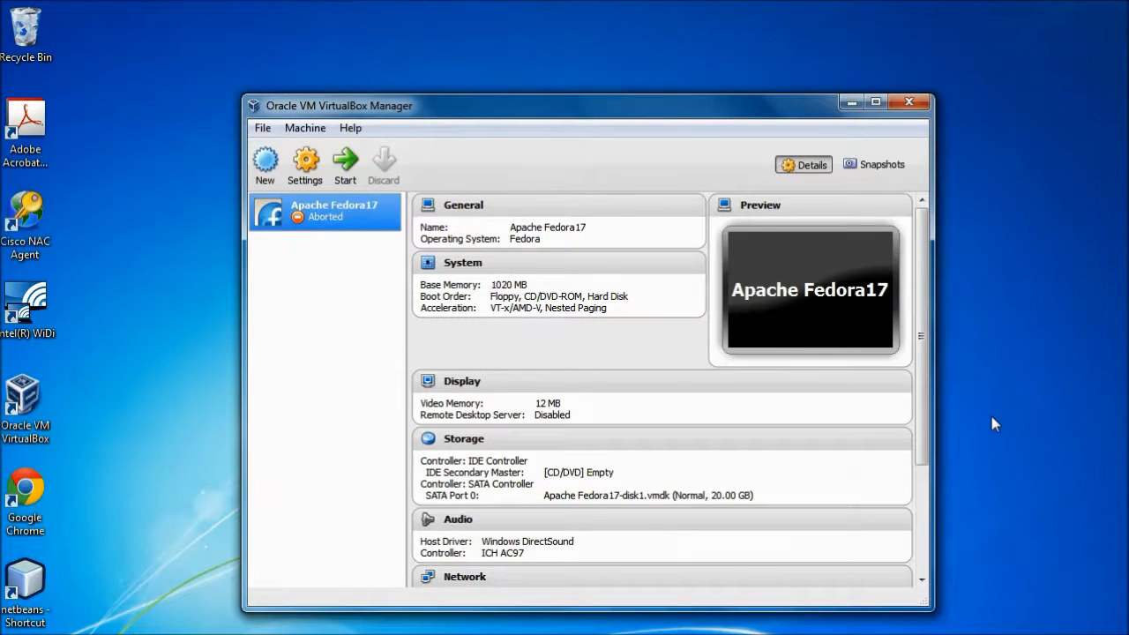
Try to start the Apache Fedora17 virtual machine, then power it off from the critical error dialog.
click(348, 178)
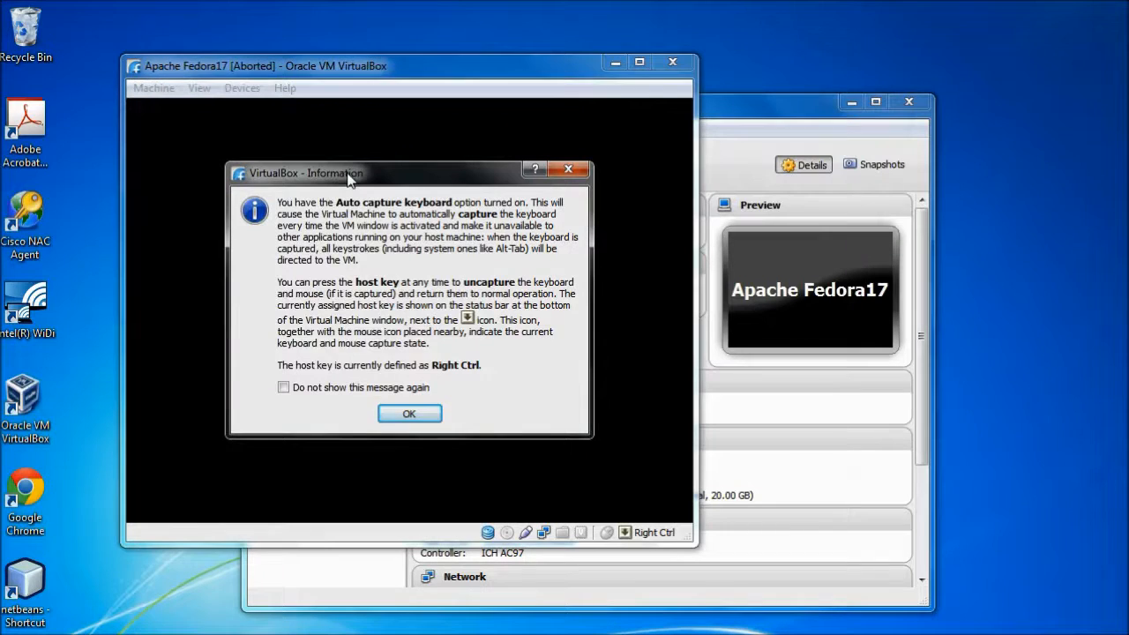
click(394, 415)
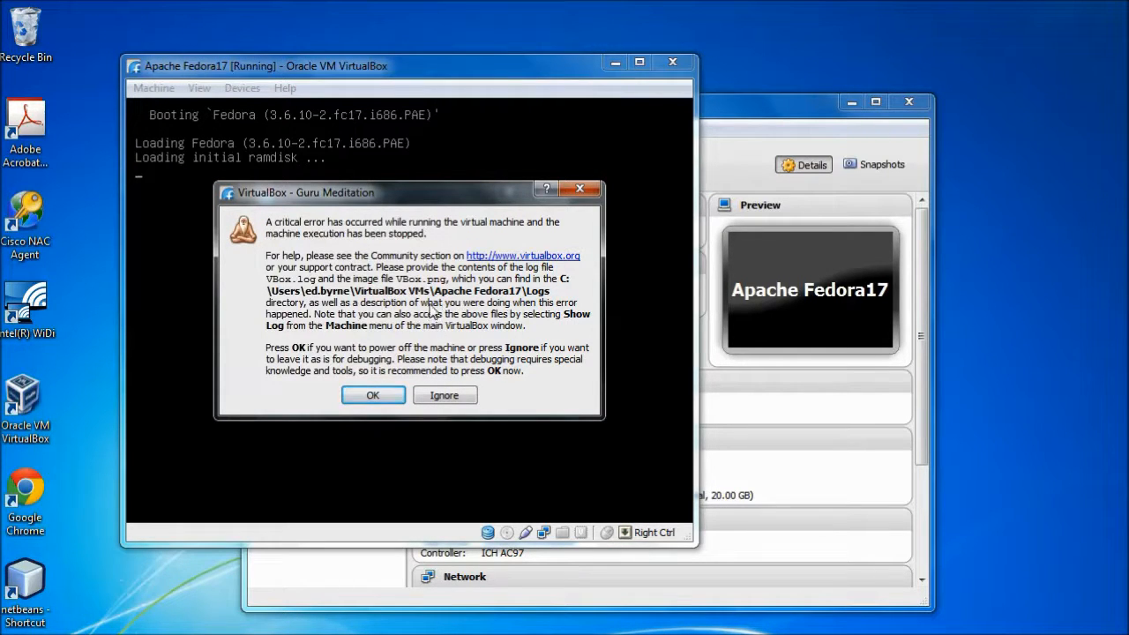
click(373, 396)
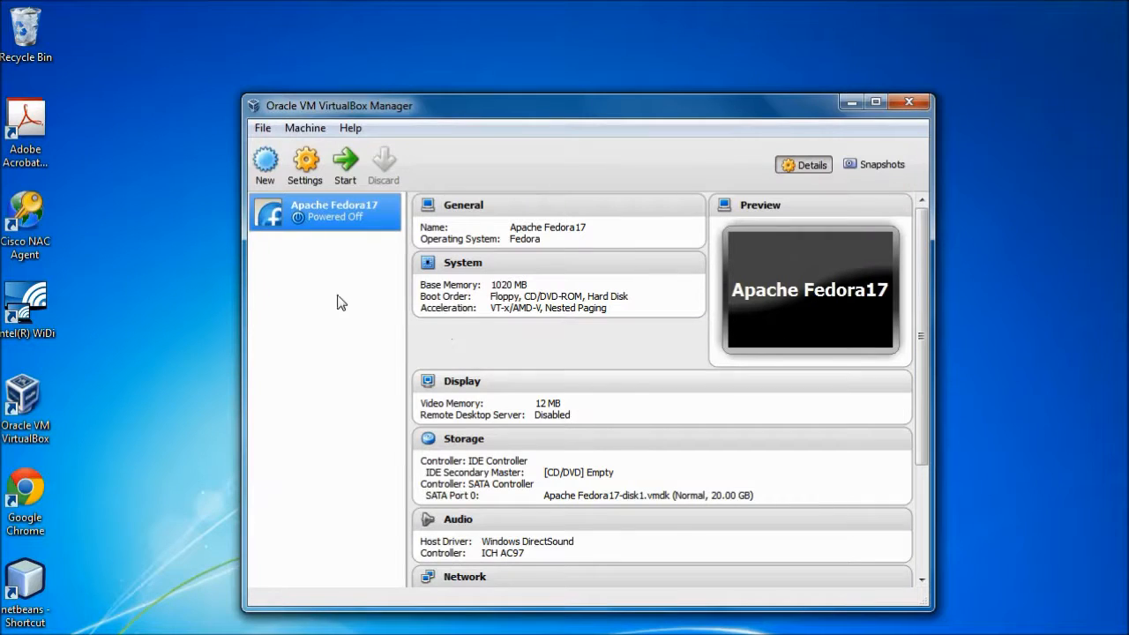
Enable PAE/NX for the processor in the Apache Fedora17 system settings and save the settings.
click(467, 268)
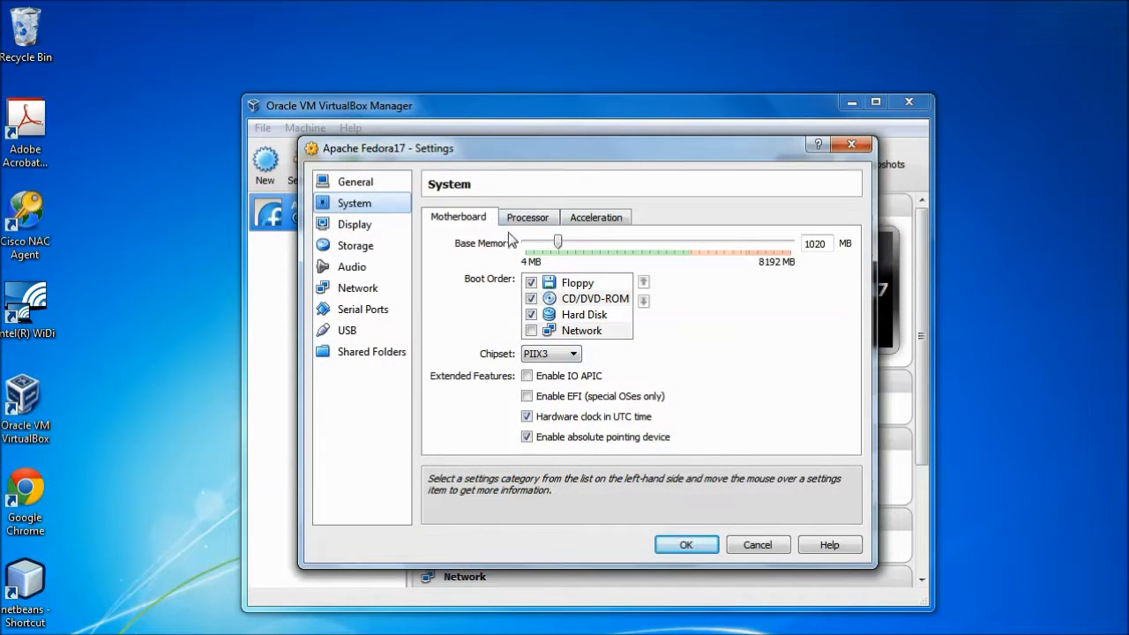
click(602, 226)
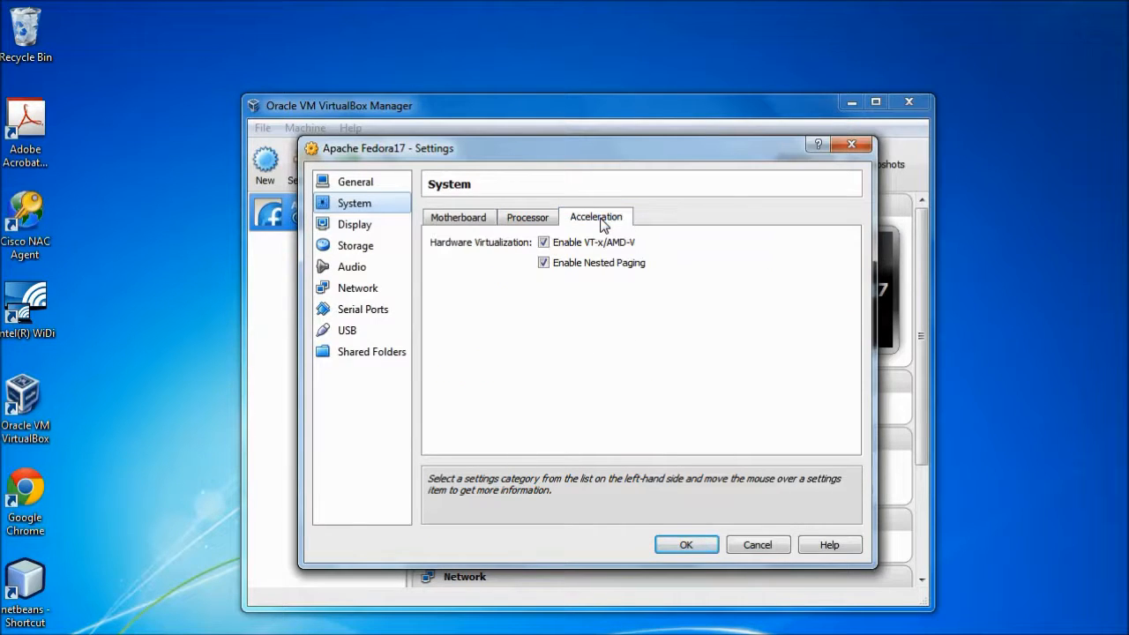
click(535, 219)
click(526, 319)
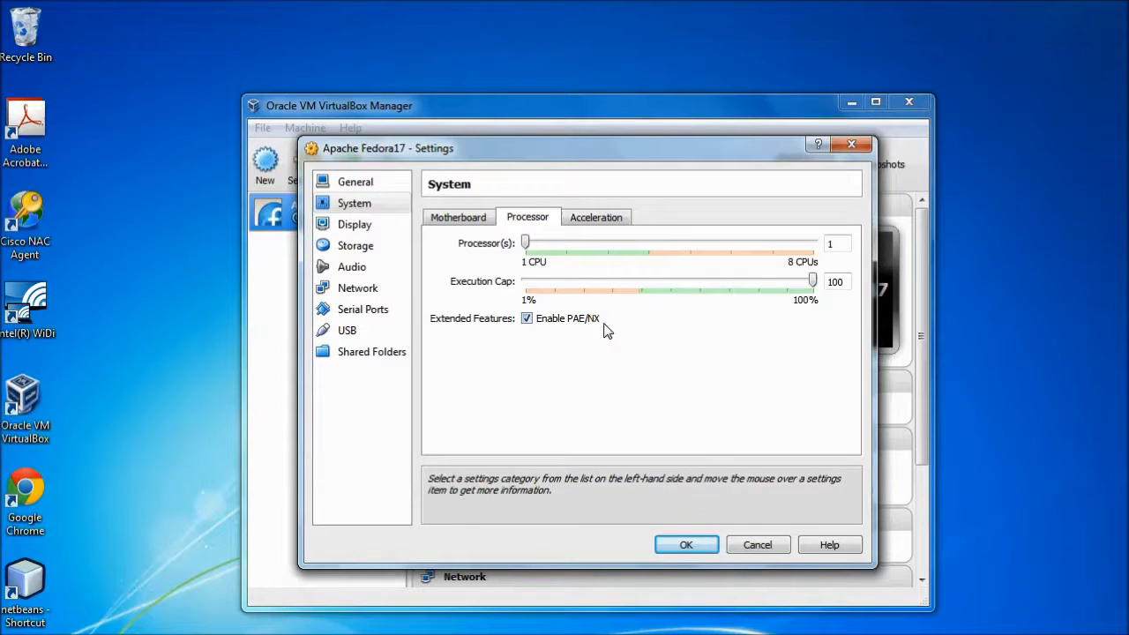
click(686, 545)
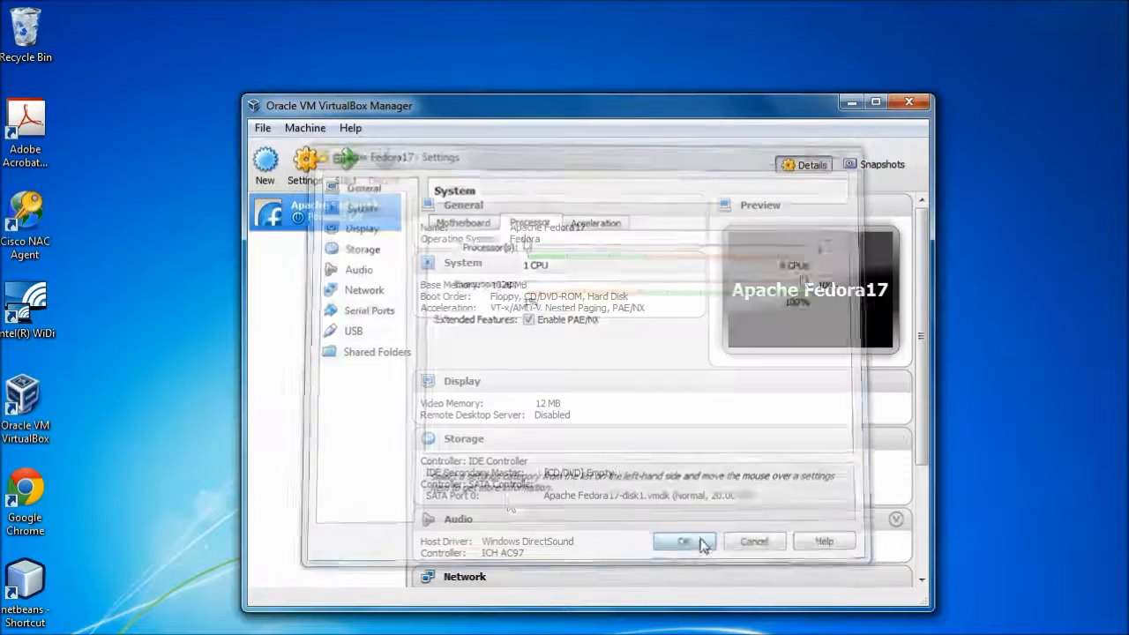
Start the Apache Fedora17 virtual machine, dismiss the keyboard capture information and boot the Fedora (3.6.10-2.fc17.i686.PAE) entry.
click(345, 161)
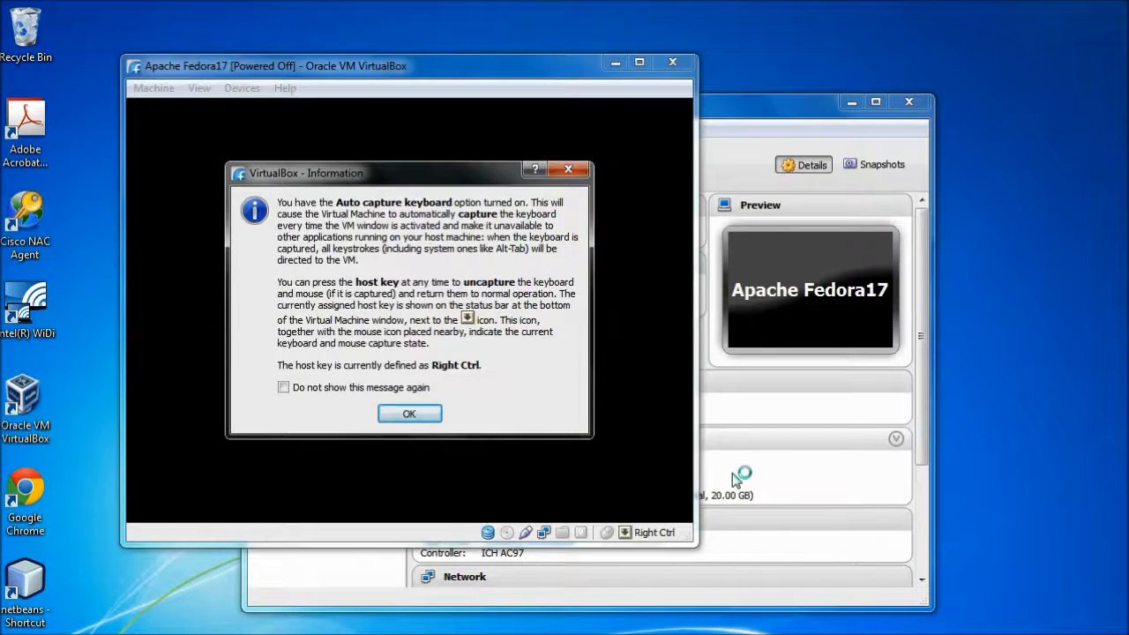
click(391, 411)
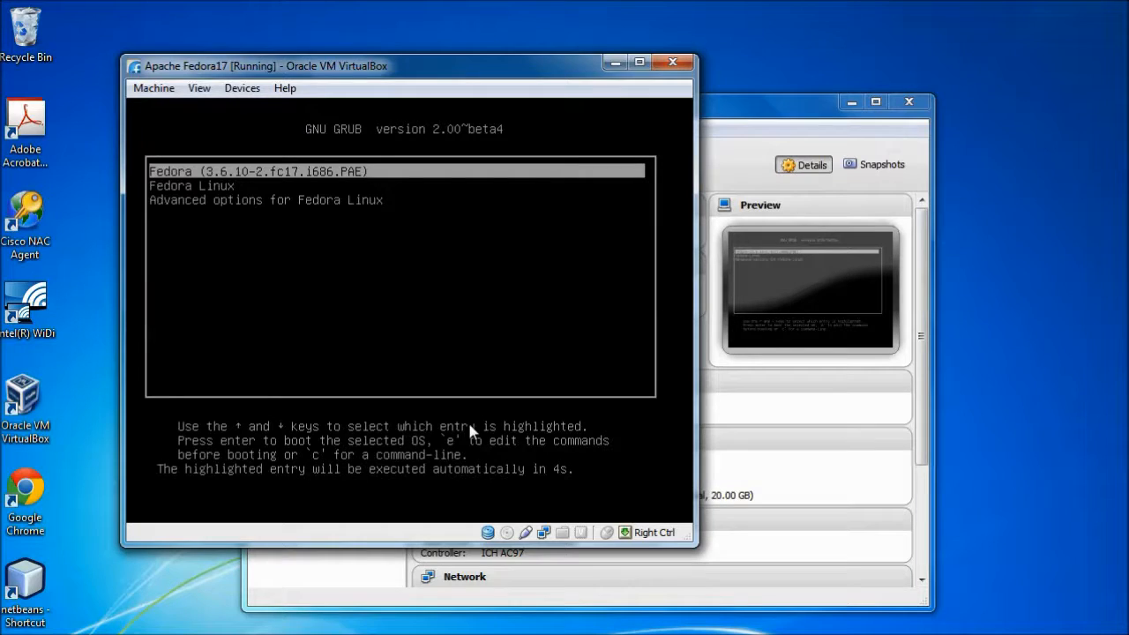
key(Return)
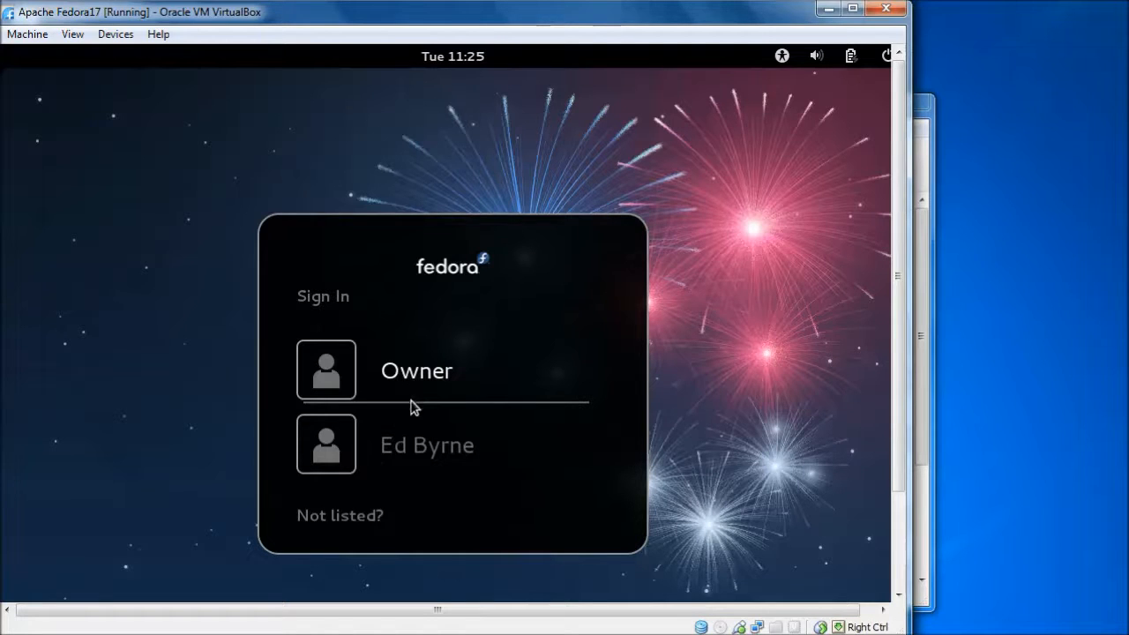
Sign in to Fedora with the Owner account by entering the account password.
key(Return)
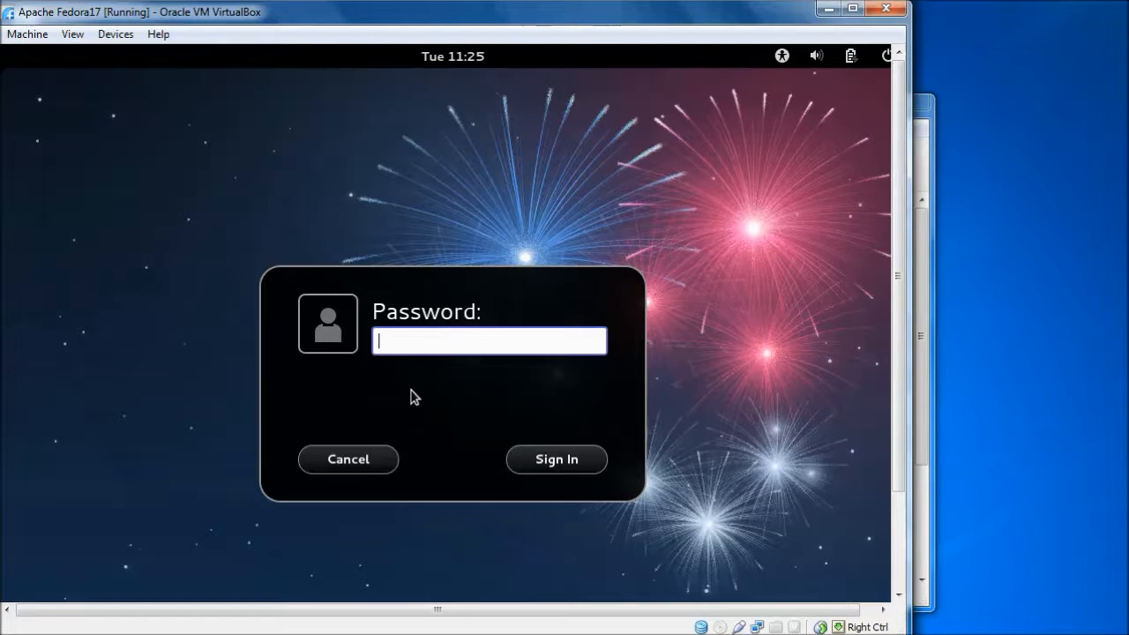
text(****)
key(BackSpace)
key(BackSpace)
key(BackSpace)
key(BackSpace)
text(**********)
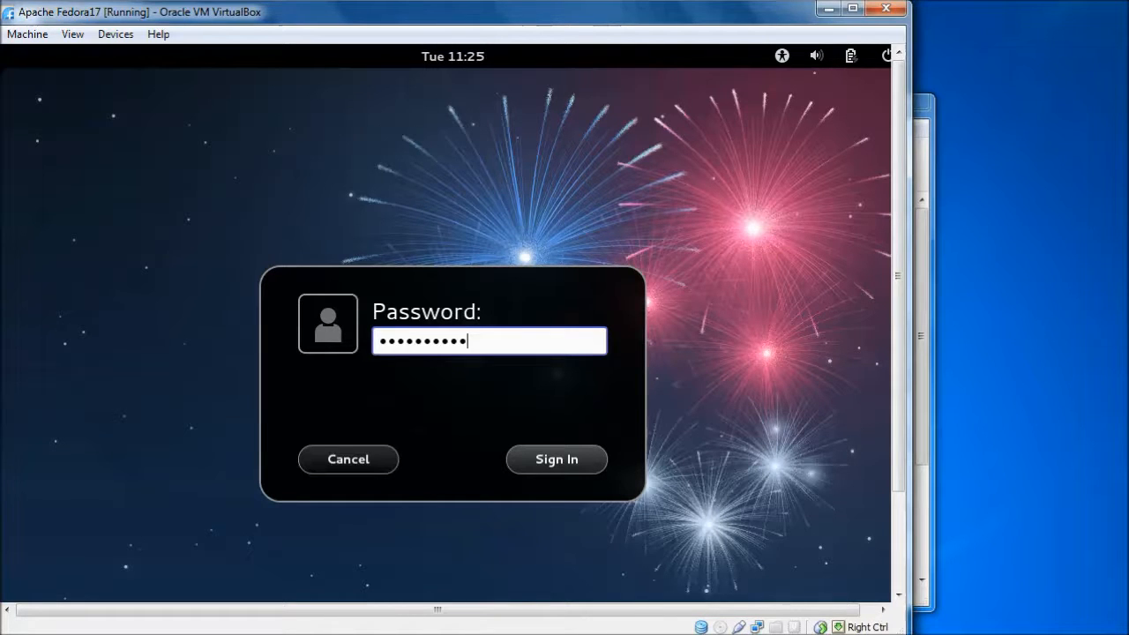
click(556, 459)
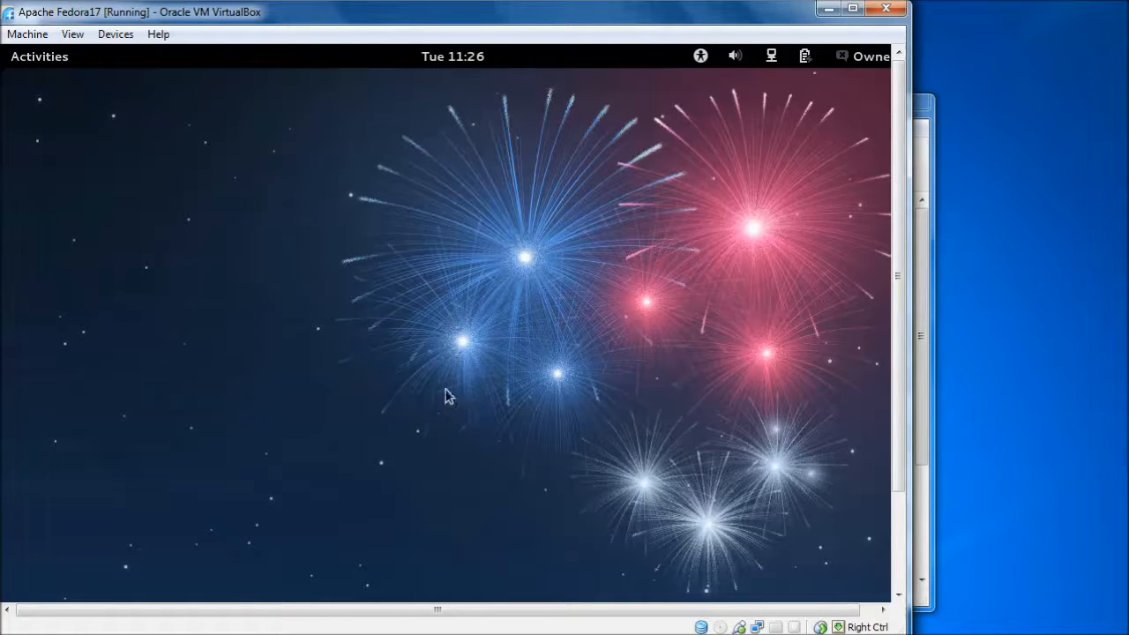
Open Fedora's applications overview and examine the application categories from Accessories through Other.
click(48, 63)
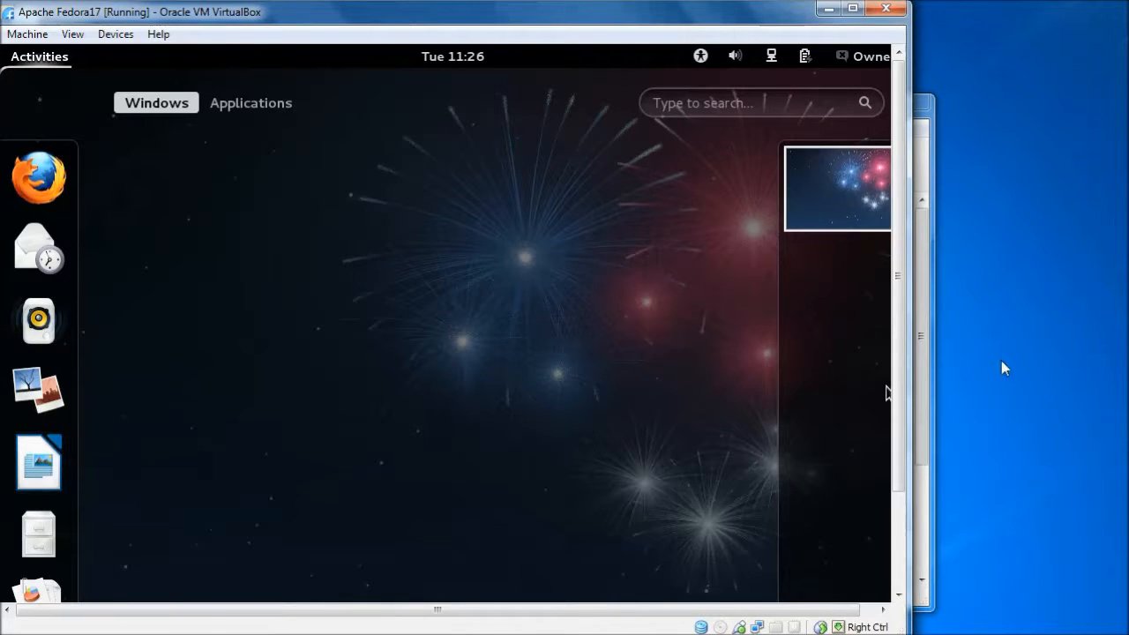
mouse_move(900, 378)
mouse_down()
mouse_move(901, 483)
mouse_move(896, 365)
mouse_up()
click(248, 106)
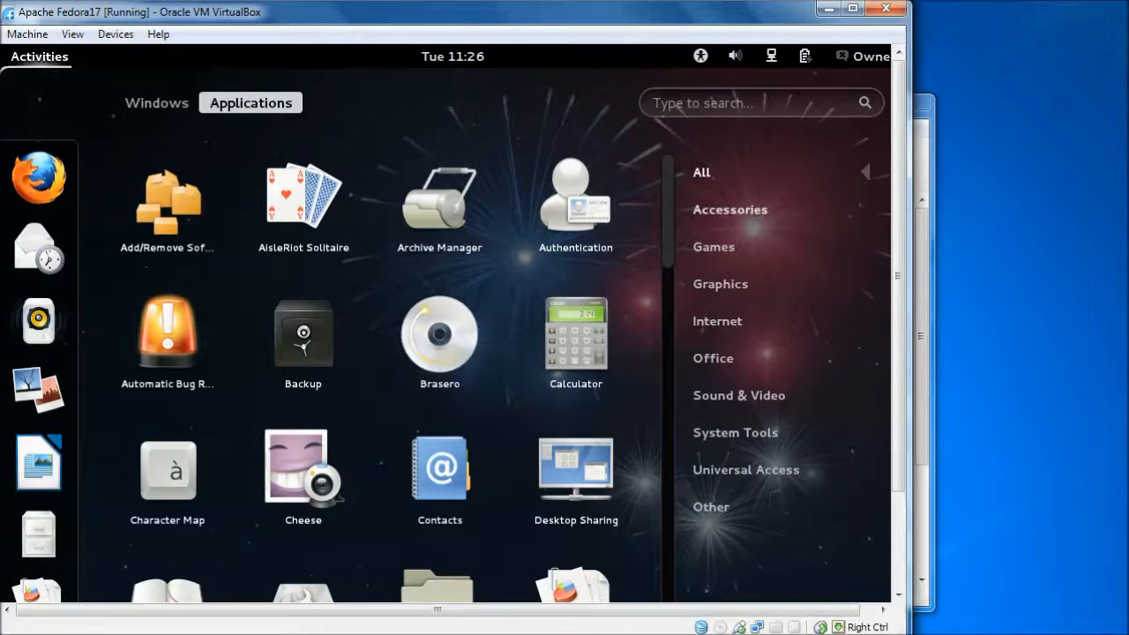
click(695, 210)
click(710, 250)
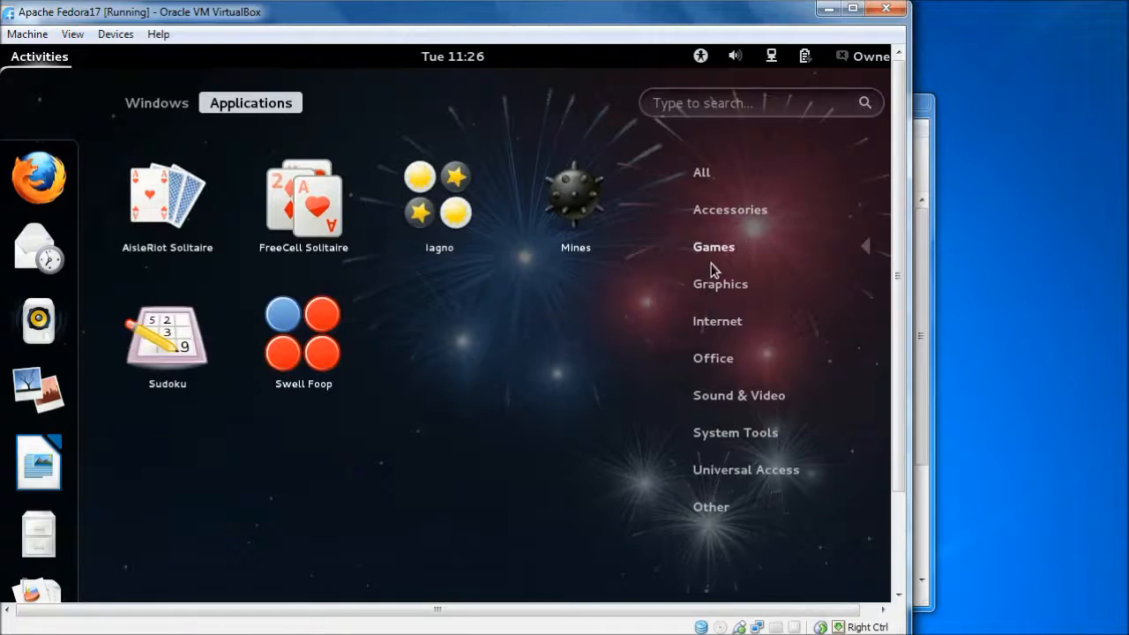
click(716, 289)
click(716, 323)
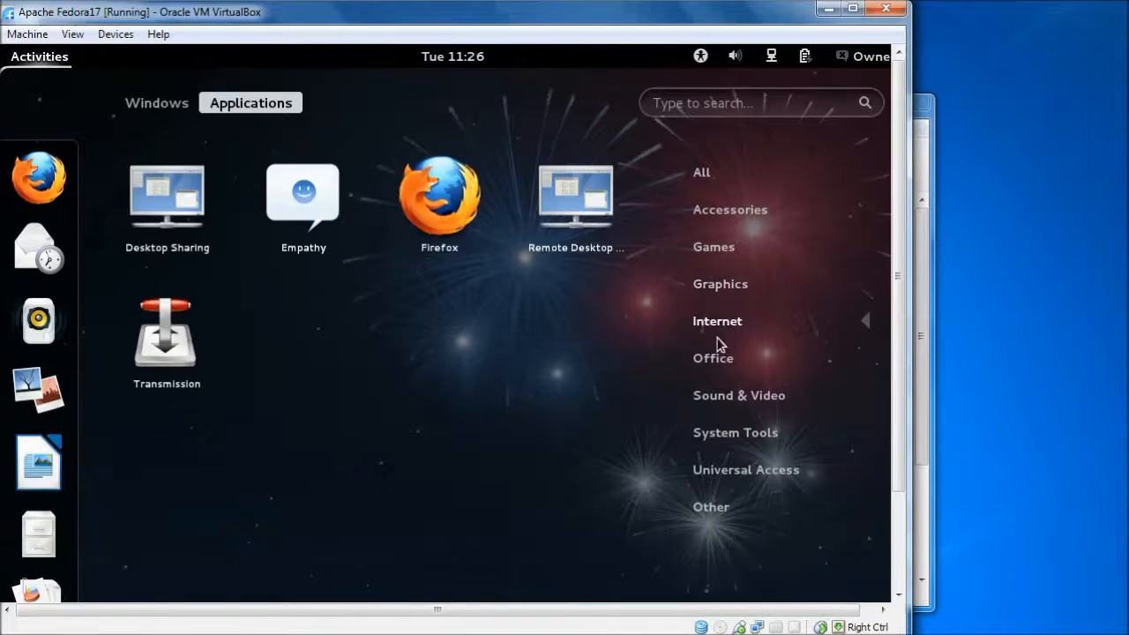
click(720, 358)
click(728, 399)
click(730, 432)
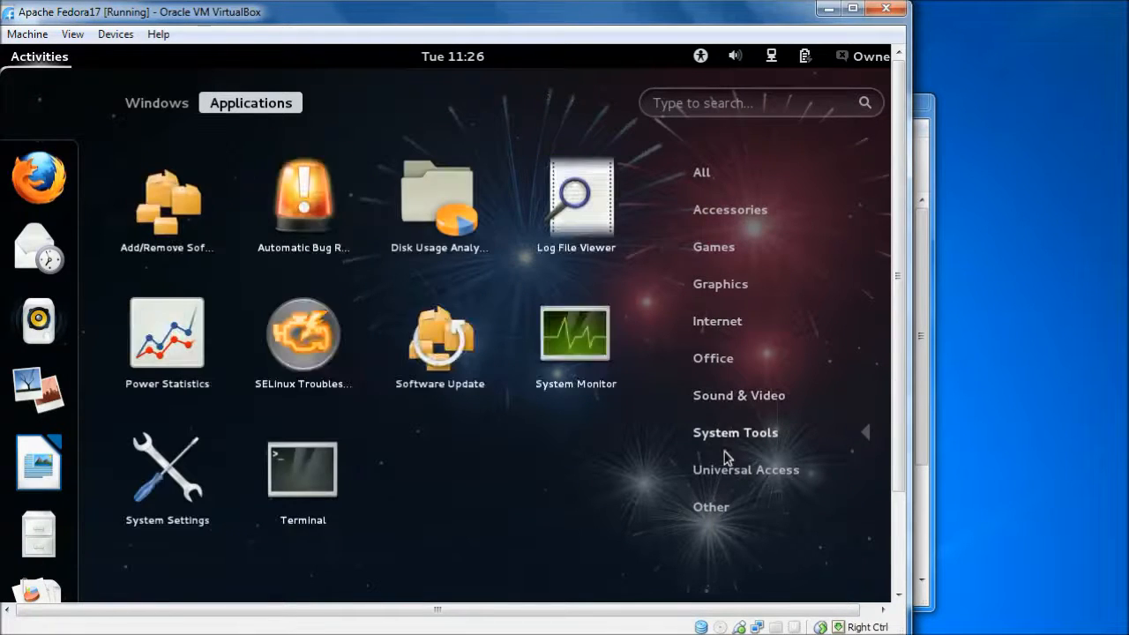
click(729, 471)
click(713, 503)
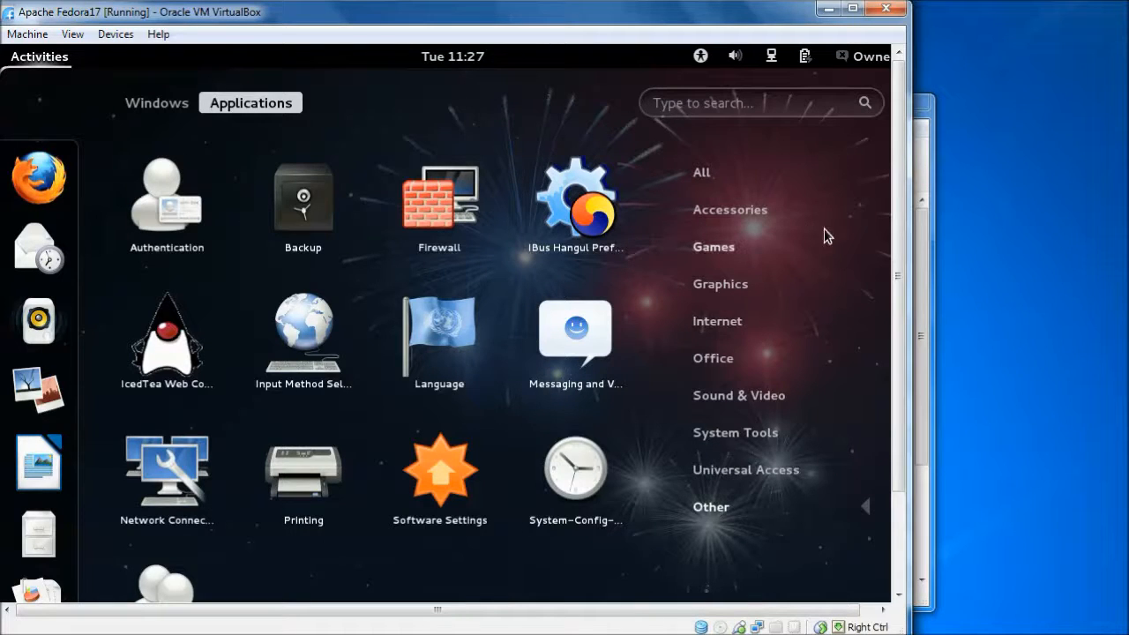
Return to the VirtualBox Manager, review the installed extension packages in its preferences and close them without saving.
click(927, 249)
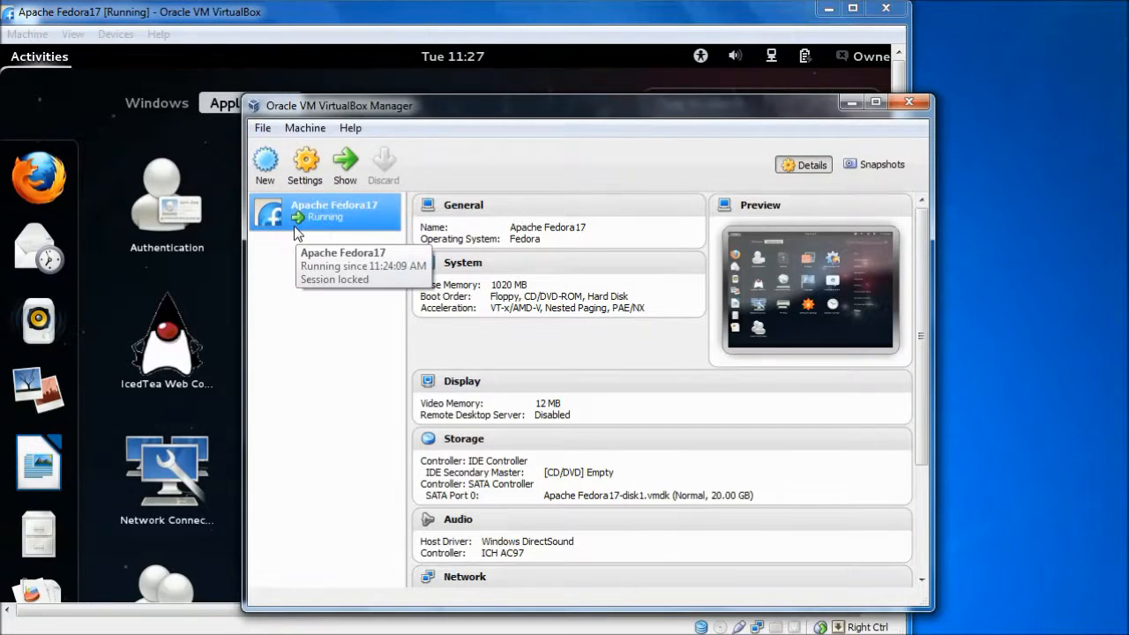
click(264, 134)
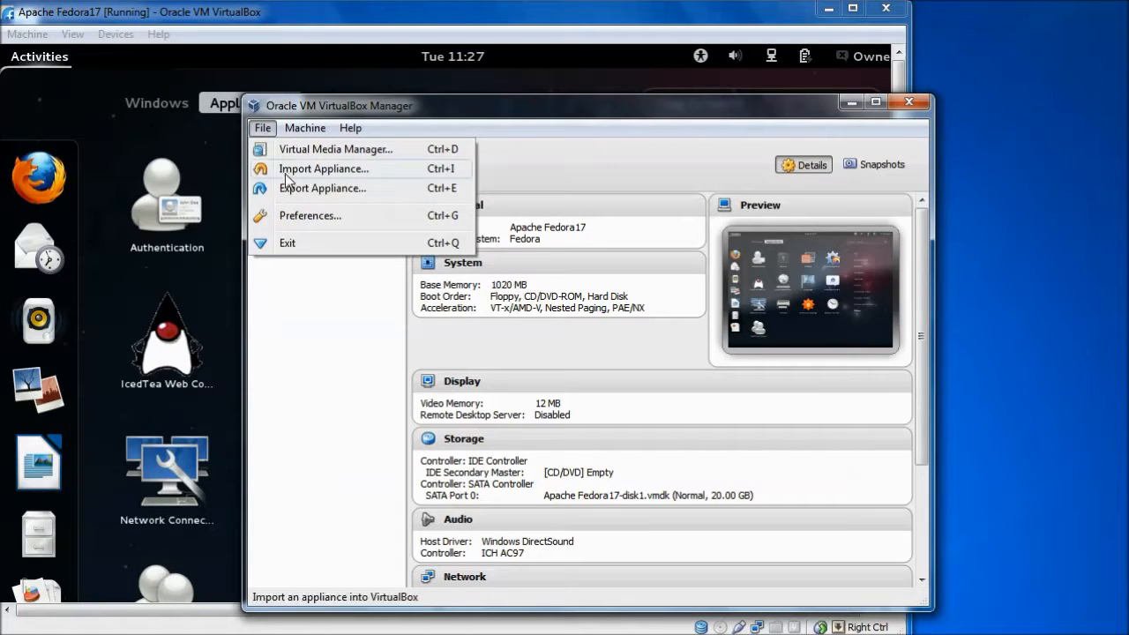
click(291, 216)
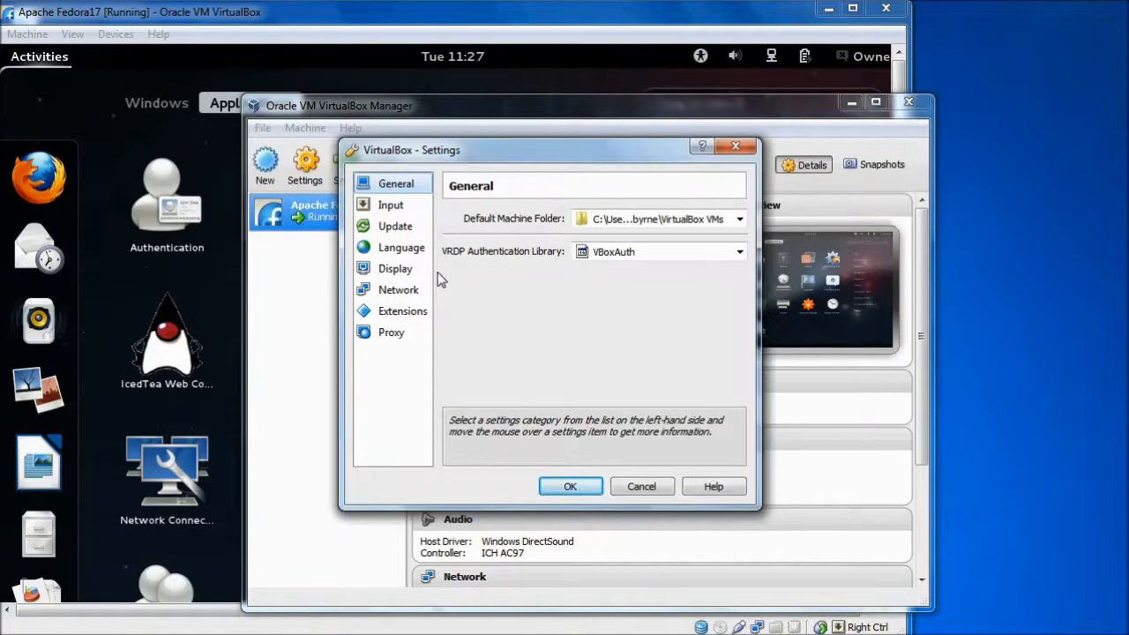
click(399, 314)
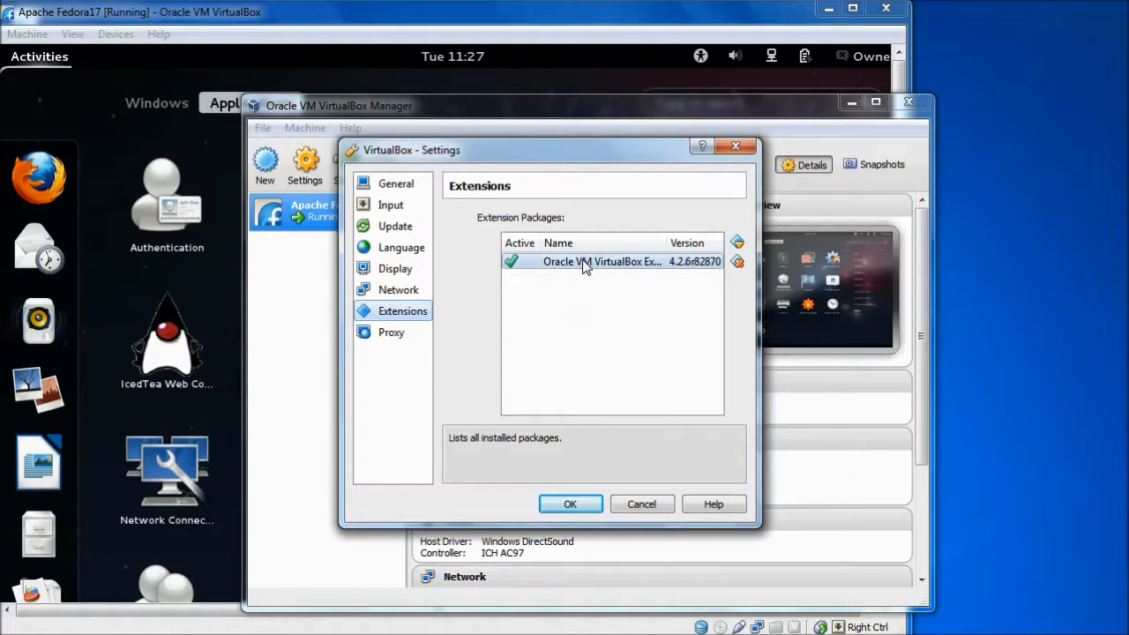
mouse_move(606, 271)
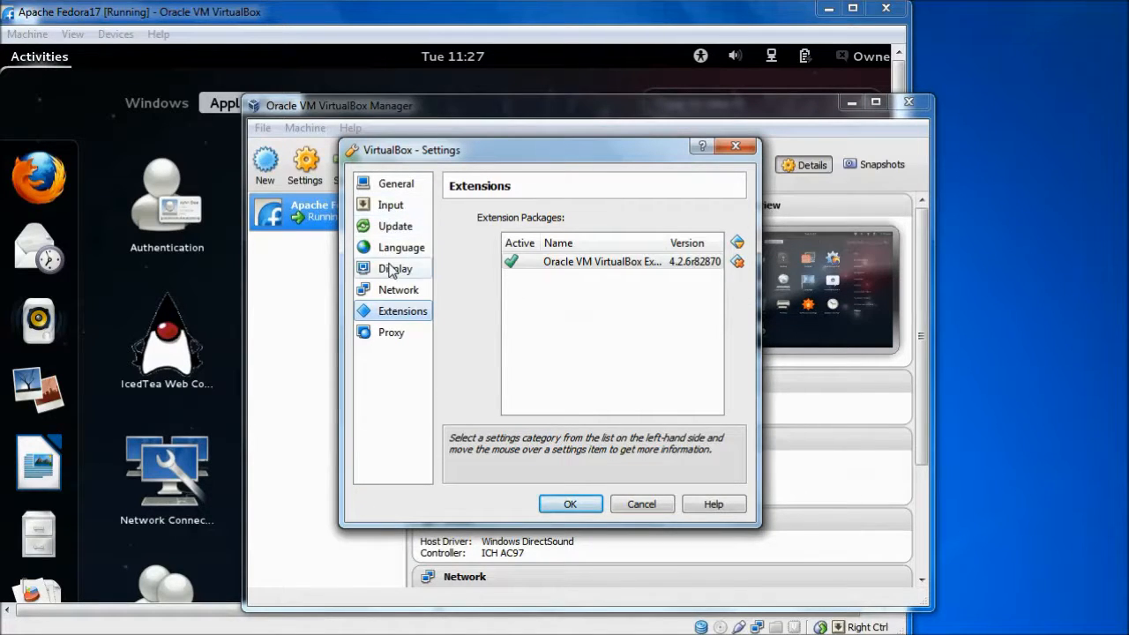
click(564, 263)
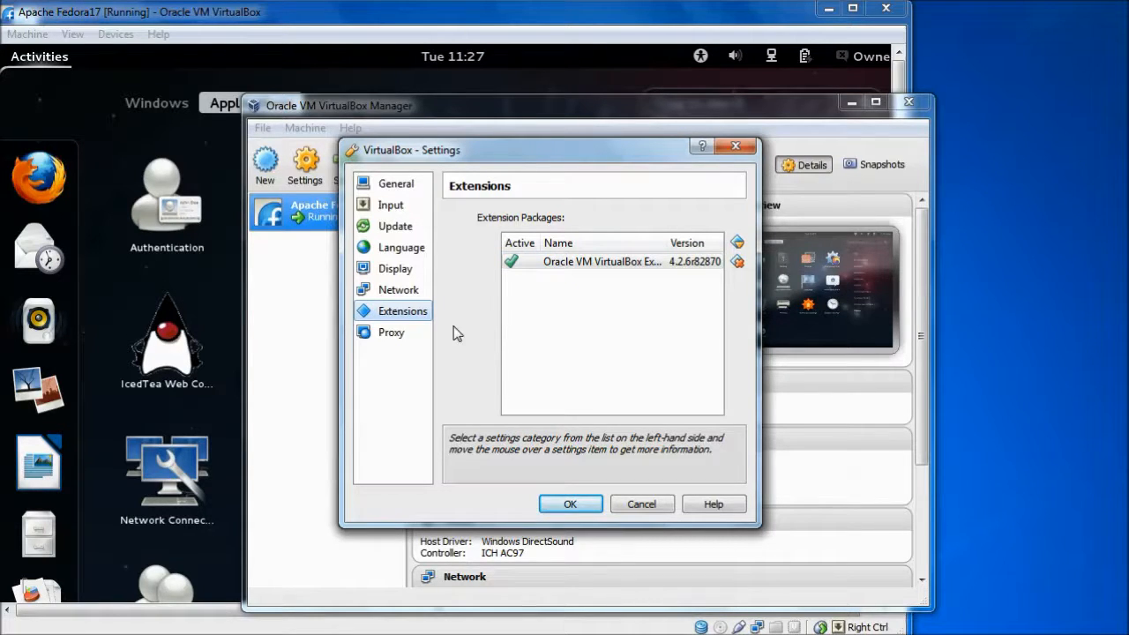
click(648, 504)
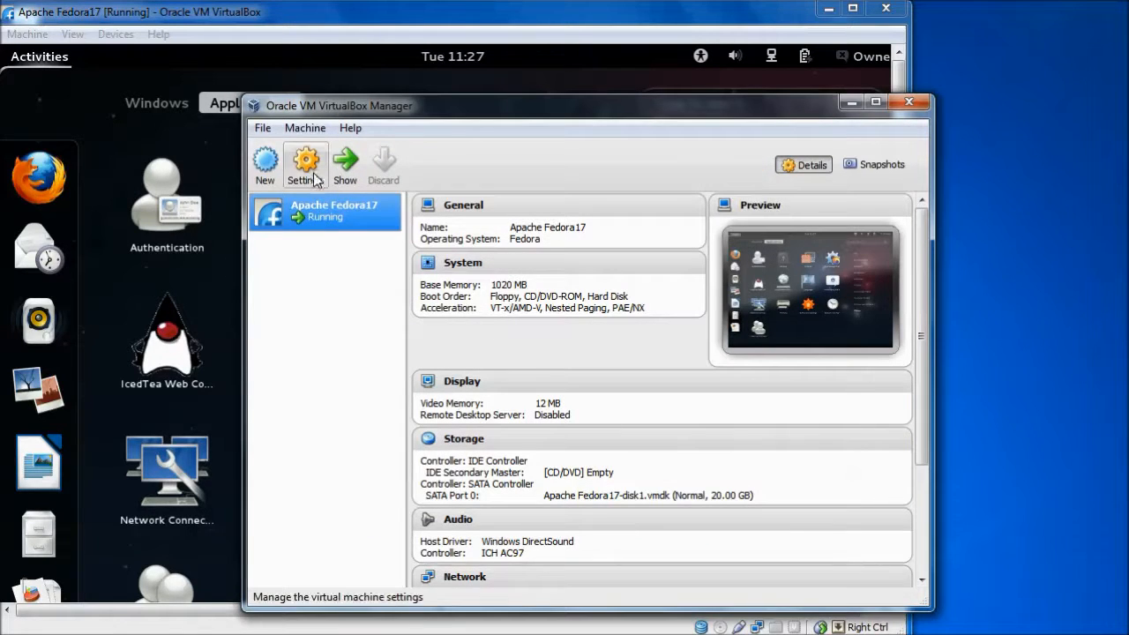
click(304, 127)
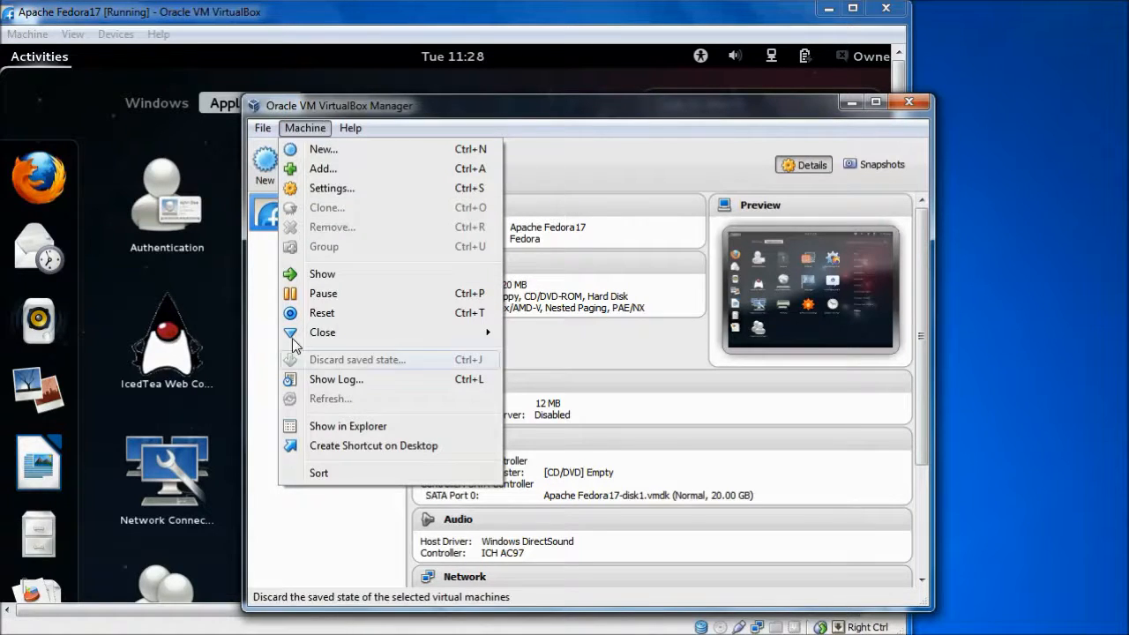
click(270, 320)
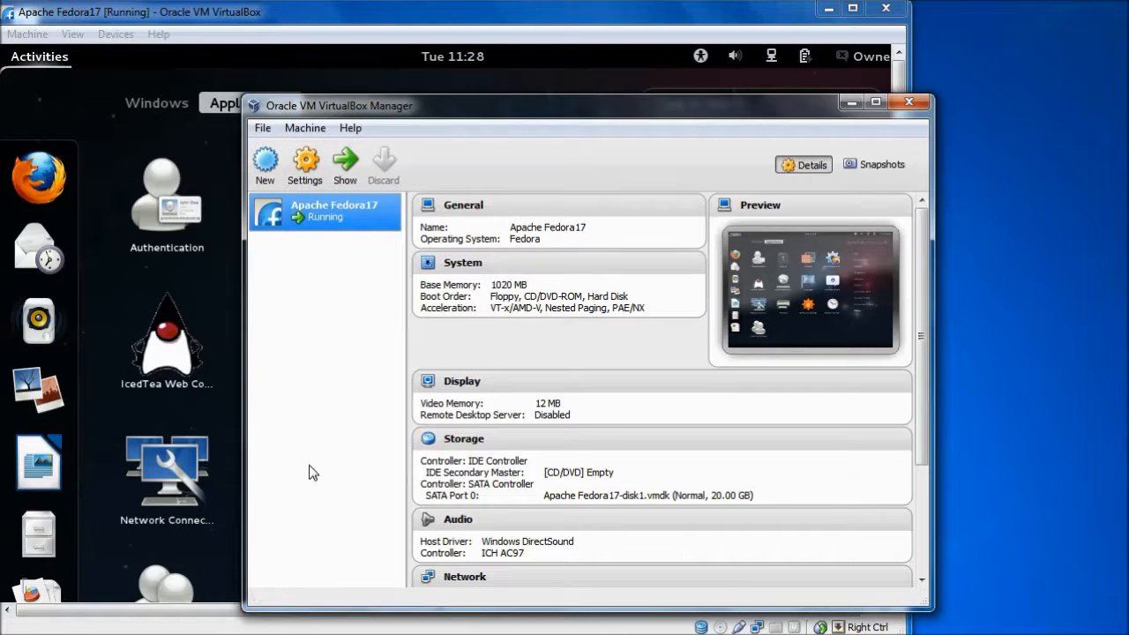